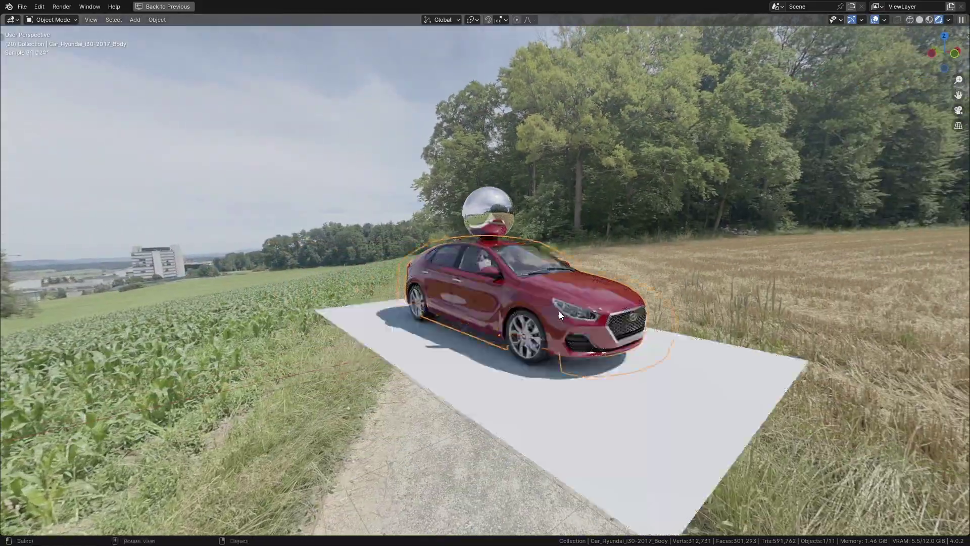
{"action": "scroll", "coordinate": [559, 311], "scroll_direction": "up", "scroll_amount": 2}
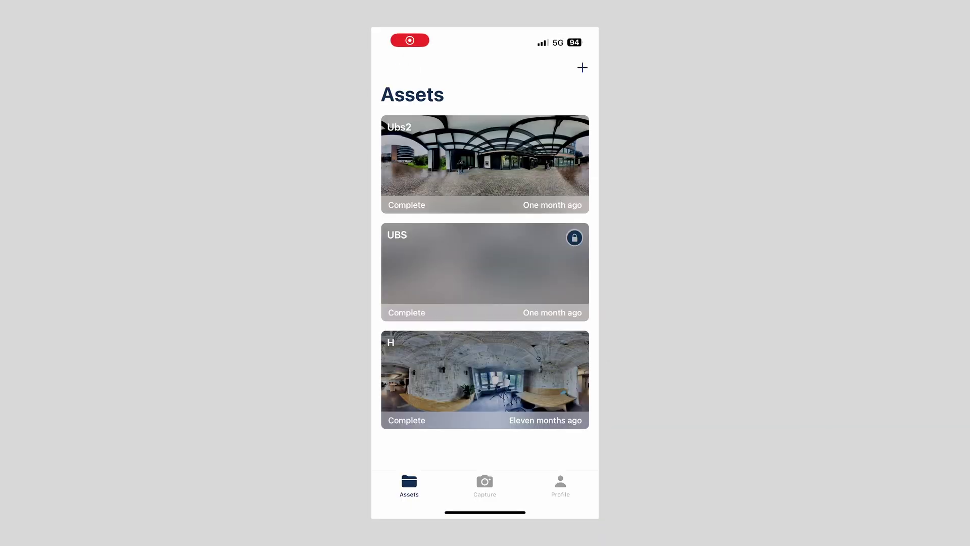
Start a capture named Field at ±5 EV bracketing and shoot the panorama frames
{"action": "left_click", "coordinate": [484, 485]}
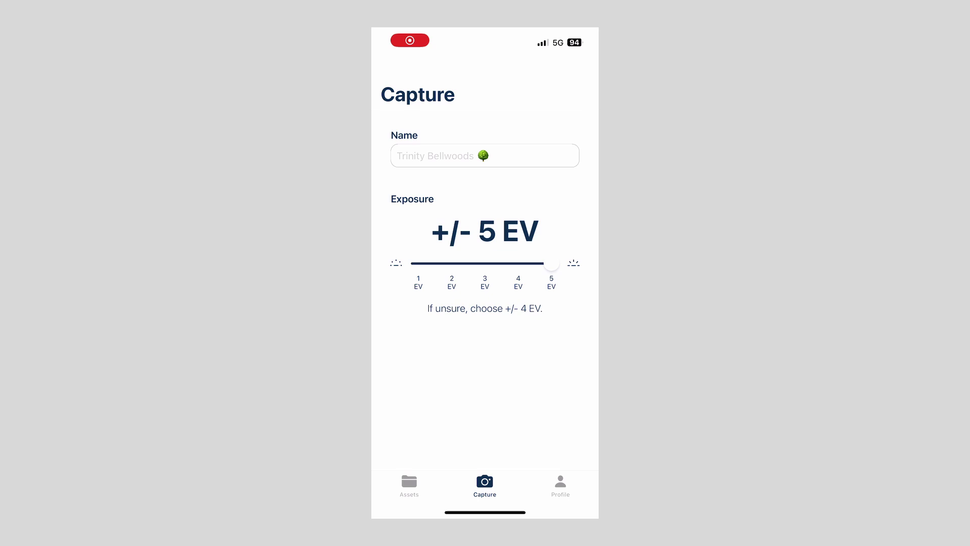
{"action": "left_click_drag", "start_coordinate": [485, 263], "coordinate": [418, 263]}
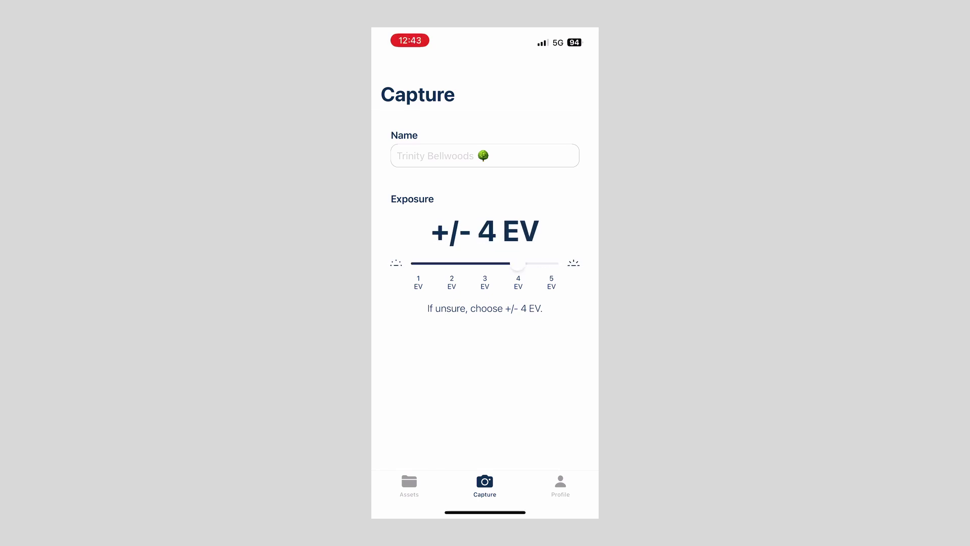
{"action": "left_click", "coordinate": [484, 155]}
{"action": "type", "text": "Field"}
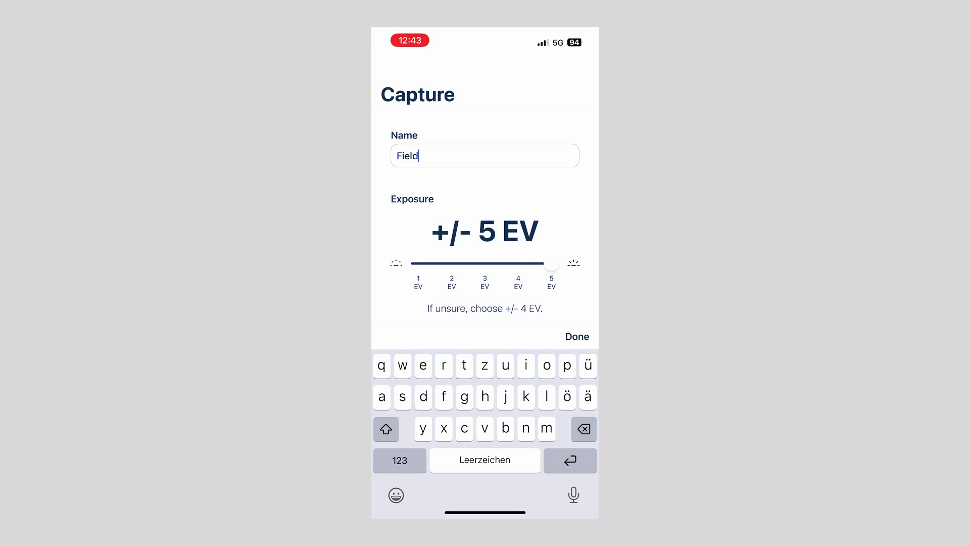
{"action": "left_click", "coordinate": [576, 336]}
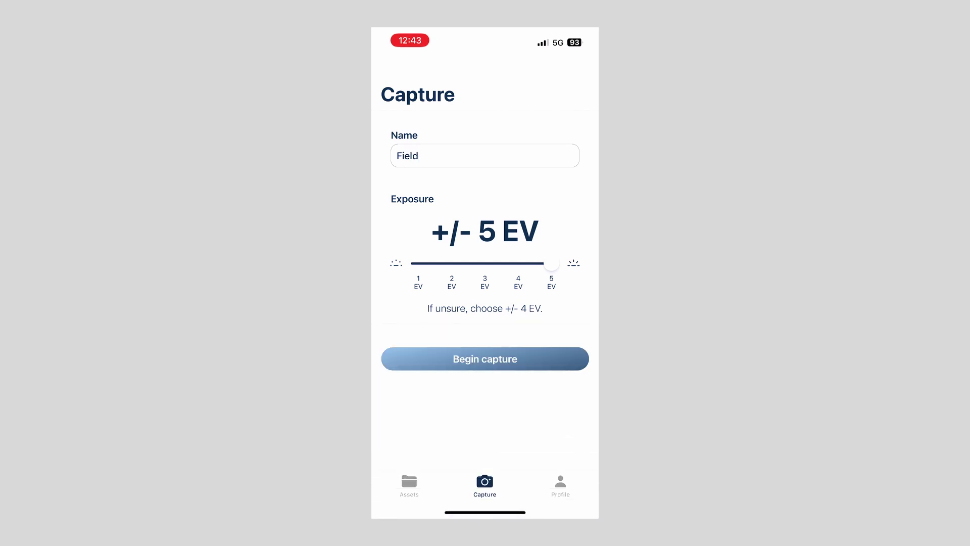
{"action": "left_click", "coordinate": [485, 359]}
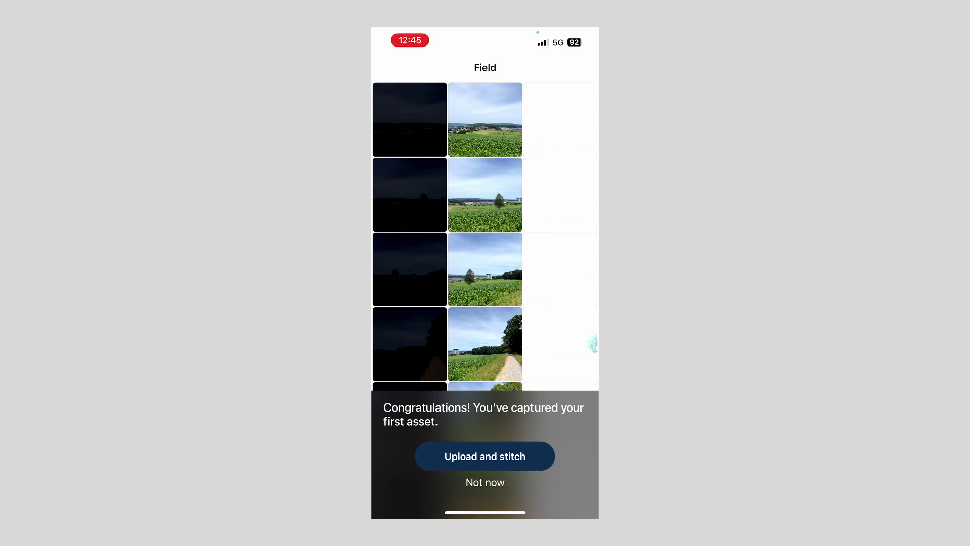
Upload and stitch the Field capture, then unlock the finished panorama with the free credit
{"action": "left_click", "coordinate": [485, 456]}
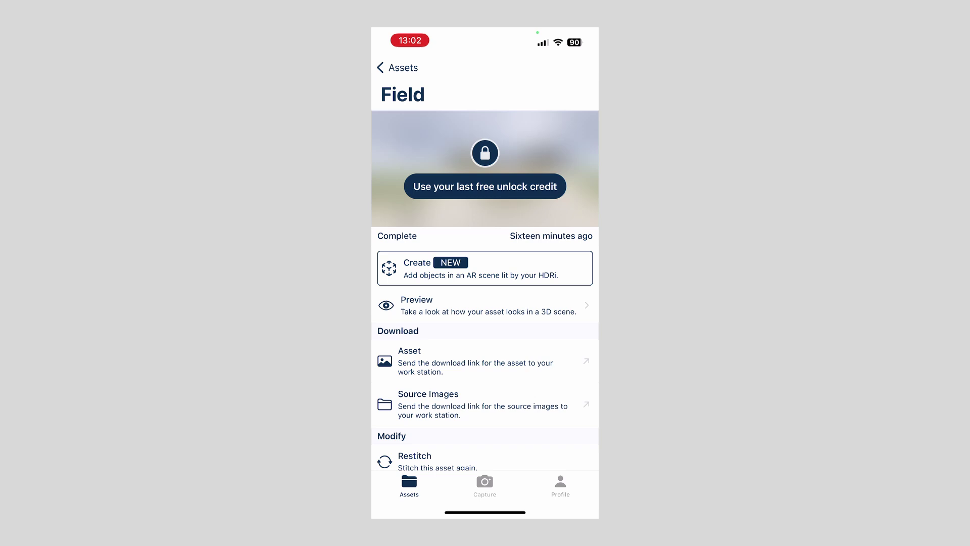
{"action": "left_click", "coordinate": [485, 186]}
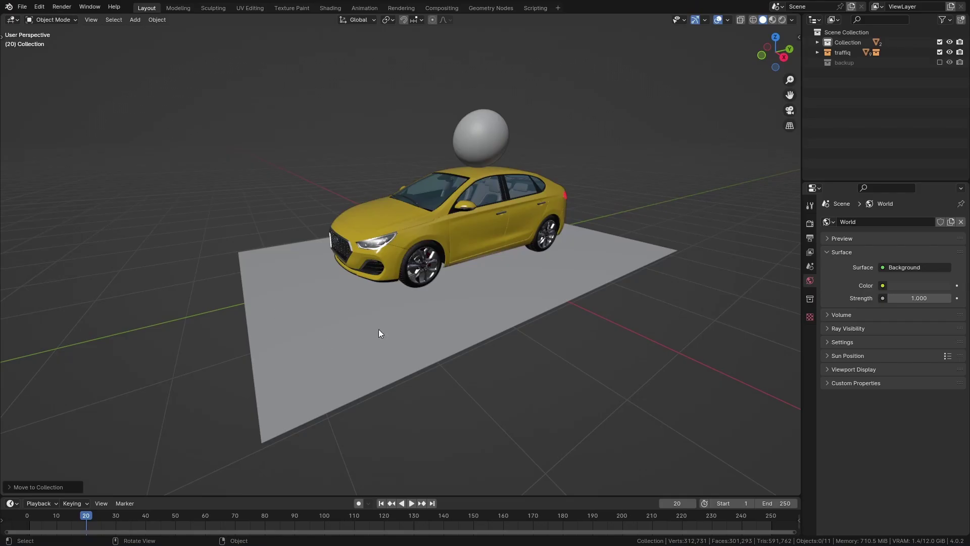
Orbit around the car and enlarge the lower editor area
{"action": "middle_click_drag", "start_coordinate": [378, 330], "coordinate": [451, 255]}
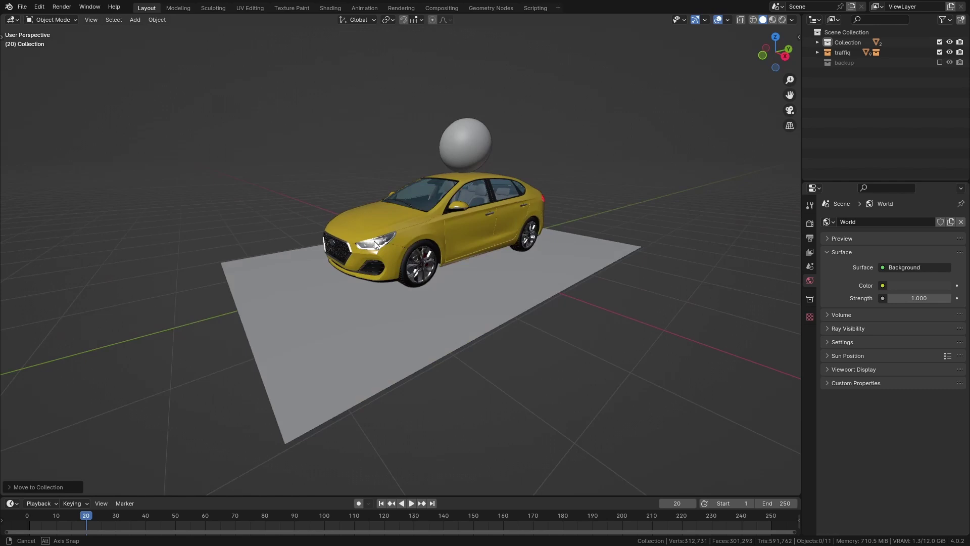
{"action": "middle_click_drag", "start_coordinate": [451, 255], "coordinate": [437, 254]}
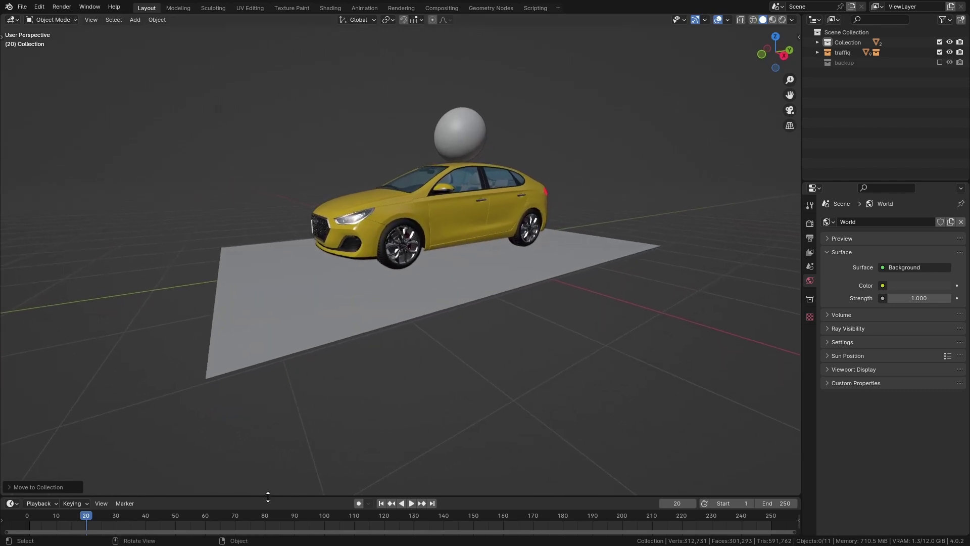
{"action": "left_click_drag", "start_coordinate": [268, 496], "coordinate": [297, 297]}
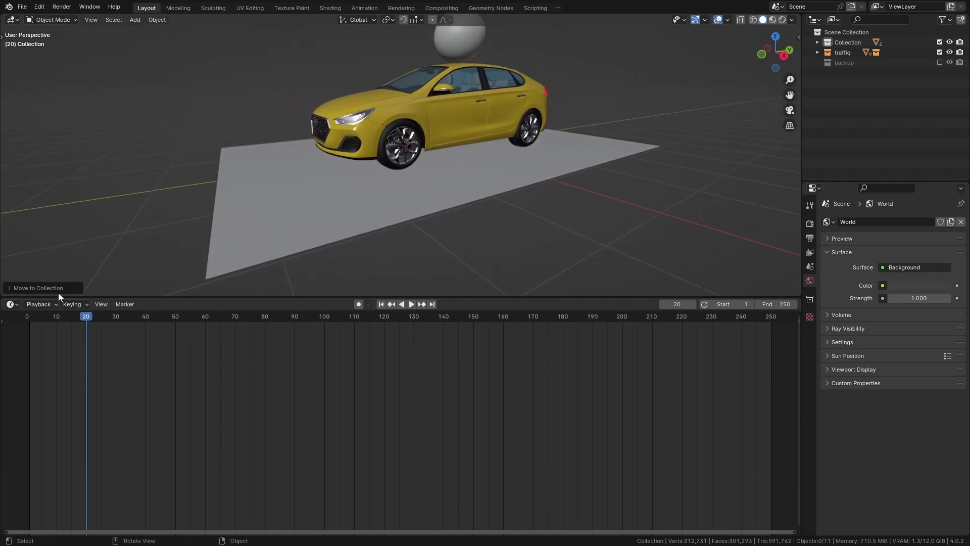
Make the lower area a Shader Editor showing the World's Background and World Output nodes
{"action": "left_click", "coordinate": [10, 304]}
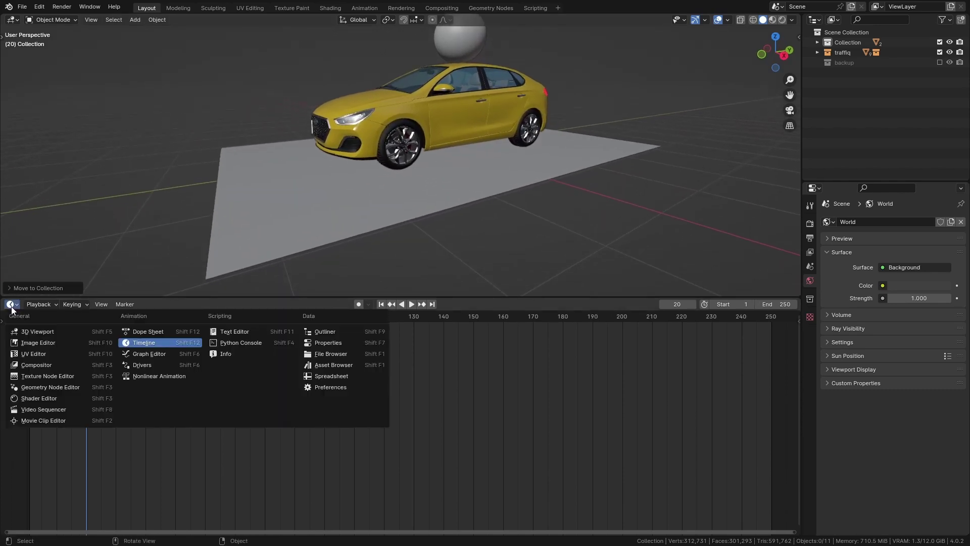
{"action": "left_click", "coordinate": [40, 399]}
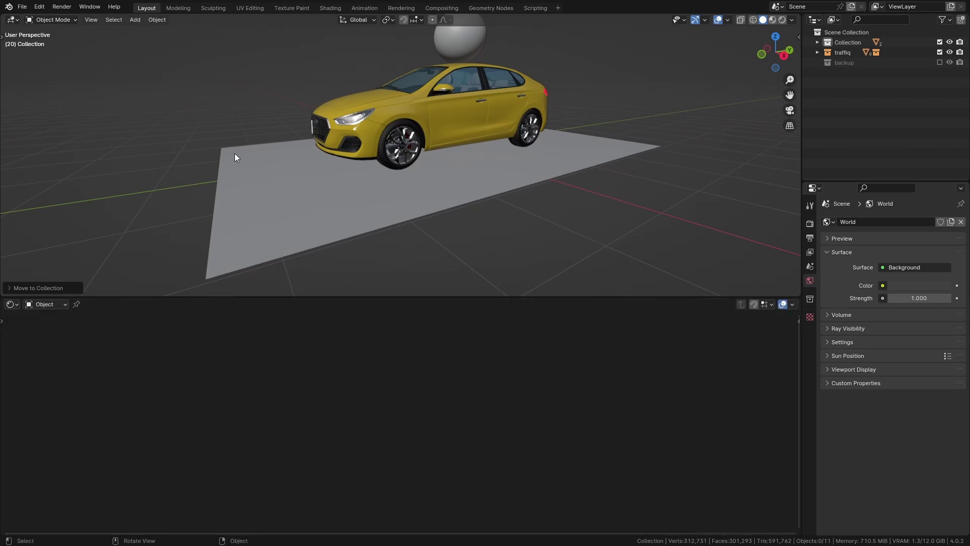
{"action": "left_click", "coordinate": [42, 305]}
{"action": "left_click", "coordinate": [57, 343]}
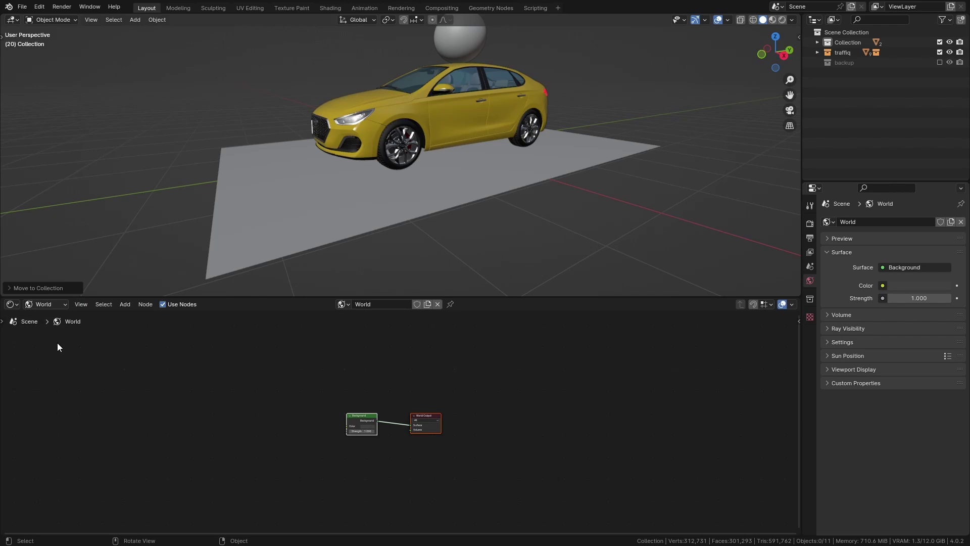
{"action": "scroll", "coordinate": [326, 406], "scroll_direction": "up", "scroll_amount": 5}
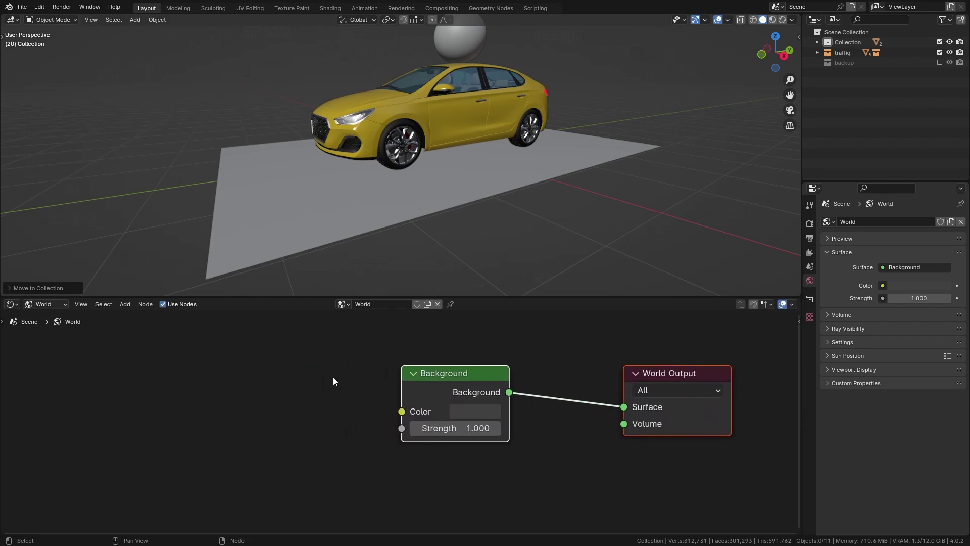
Add an Environment Texture node and link its Color into the Background node's Color
{"action": "key", "text": "shift+a"}
{"action": "type", "text": "env"}
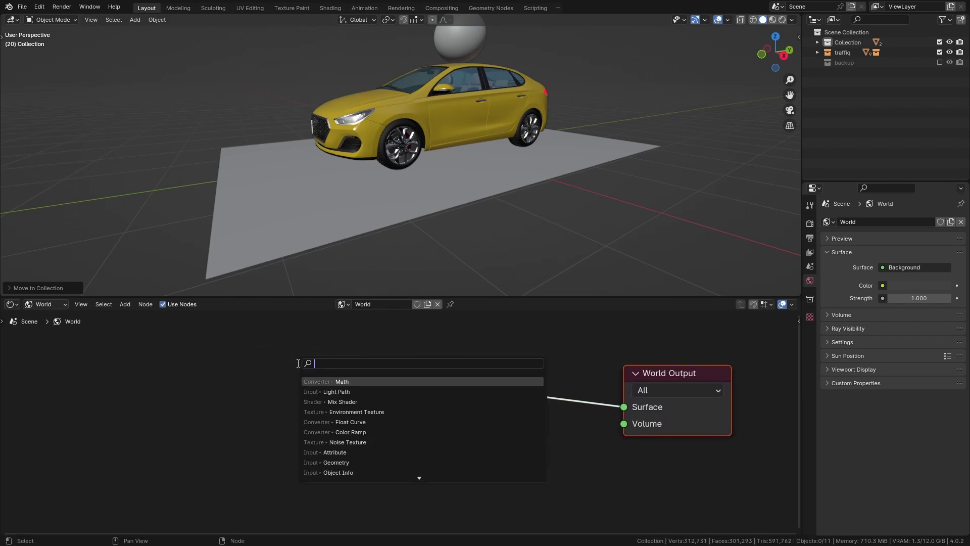
{"action": "key", "text": "Return"}
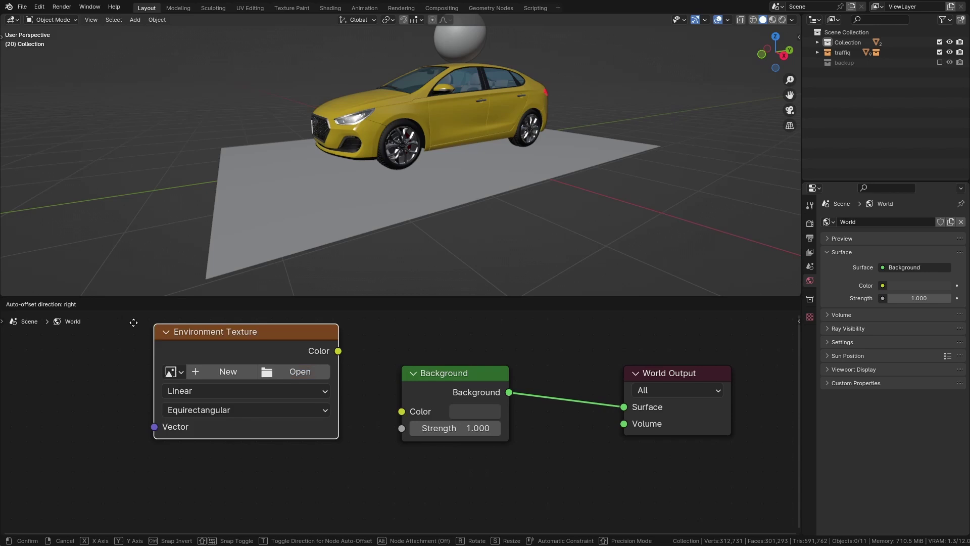
{"action": "left_click", "coordinate": [89, 351]}
{"action": "left_click_drag", "start_coordinate": [272, 378], "coordinate": [401, 413]}
Load the .exr panorama from the HDRI folder into the Environment Texture node
{"action": "left_click", "coordinate": [232, 395]}
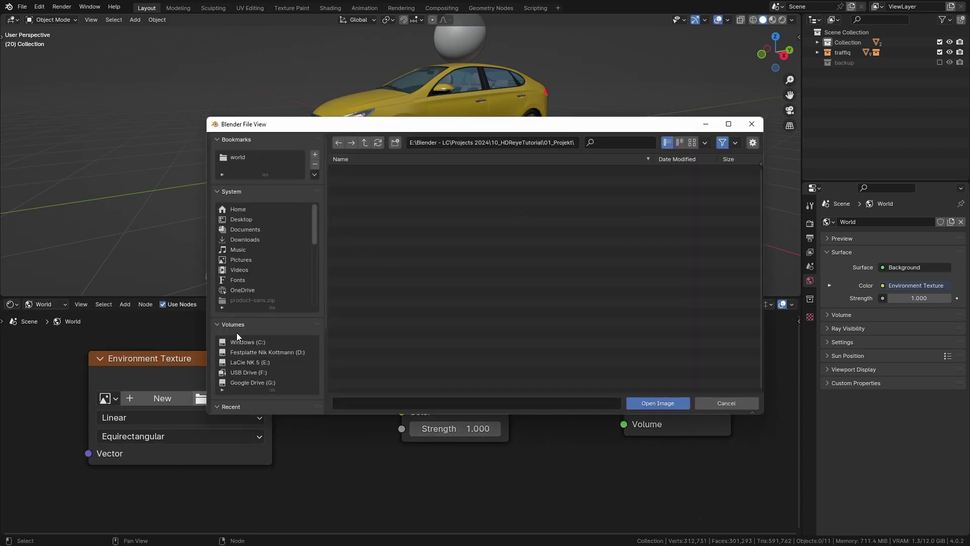
{"action": "scroll", "coordinate": [237, 333], "scroll_direction": "down", "scroll_amount": 2}
{"action": "scroll", "coordinate": [248, 352], "scroll_direction": "down", "scroll_amount": 2}
{"action": "left_click", "coordinate": [241, 364]}
{"action": "left_click", "coordinate": [477, 190]}
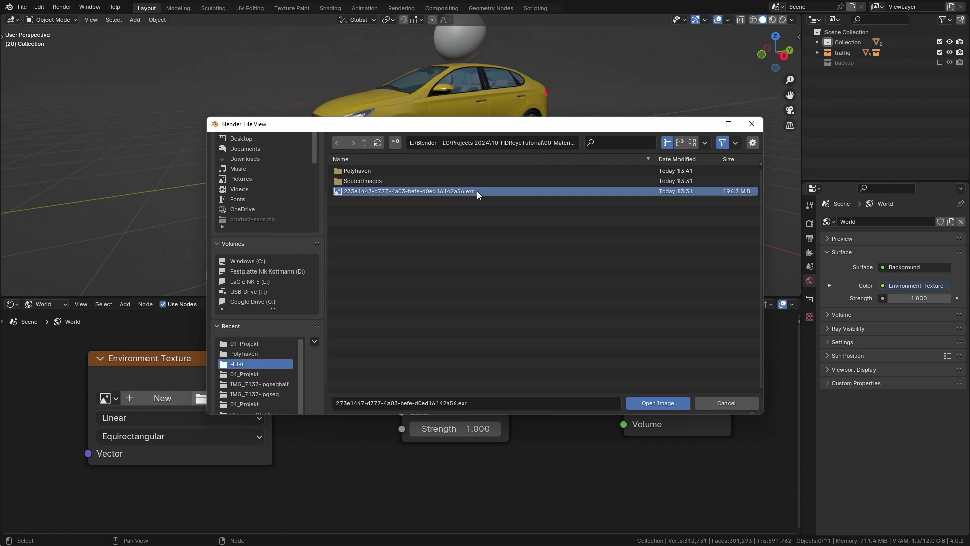
{"action": "left_click", "coordinate": [655, 402]}
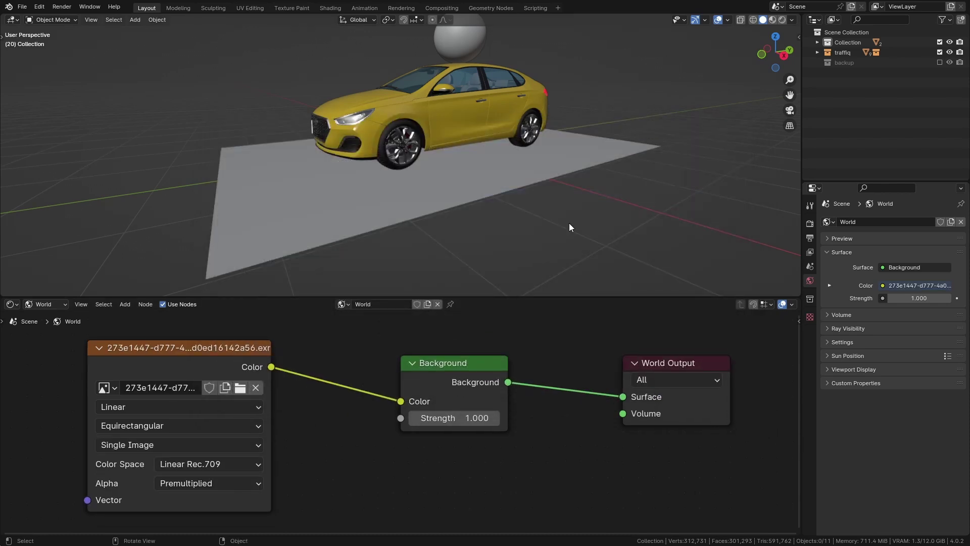
Switch to Rendered shading, orbit over the car and select the chrome sphere on its roof
{"action": "left_click", "coordinate": [783, 19]}
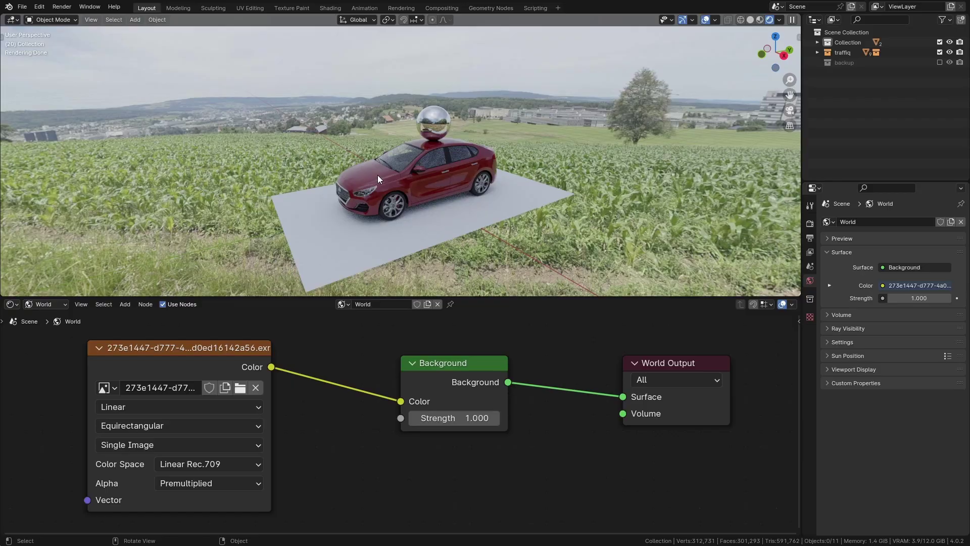
{"action": "mouse_move", "coordinate": [378, 175]}
{"action": "middle_mouse_down"}
{"action": "mouse_move", "coordinate": [620, 148]}
{"action": "mouse_move", "coordinate": [607, 160]}
{"action": "middle_mouse_up"}
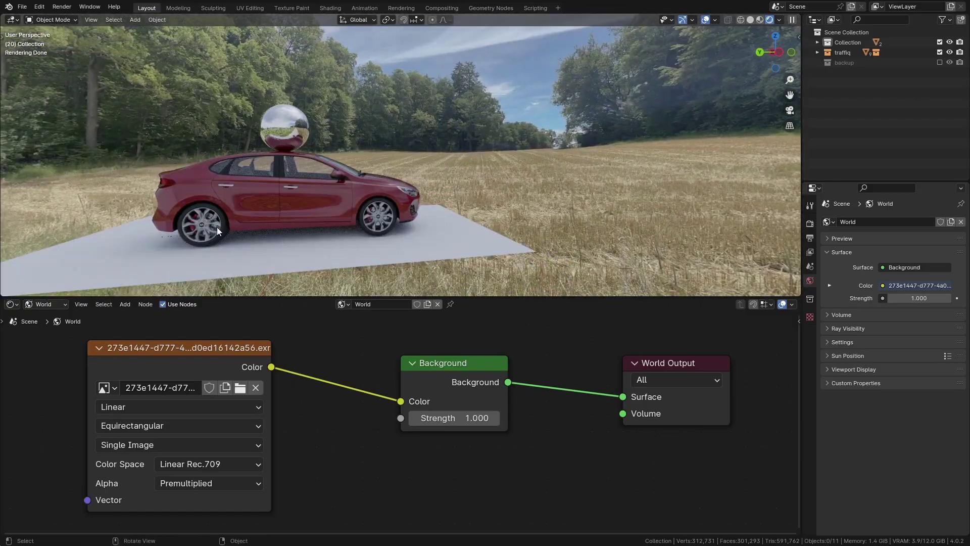
{"action": "mouse_move", "coordinate": [328, 199]}
{"action": "middle_mouse_down"}
{"action": "mouse_move", "coordinate": [301, 203]}
{"action": "mouse_move", "coordinate": [394, 187]}
{"action": "mouse_move", "coordinate": [227, 144]}
{"action": "middle_mouse_up"}
{"action": "scroll", "coordinate": [324, 172], "scroll_direction": "up", "scroll_amount": 2}
{"action": "scroll", "coordinate": [427, 196], "scroll_direction": "up", "scroll_amount": 2}
{"action": "scroll", "coordinate": [377, 97], "scroll_direction": "up", "scroll_amount": 2}
{"action": "left_click", "coordinate": [227, 144]}
{"action": "scroll", "coordinate": [440, 246], "scroll_direction": "down", "scroll_amount": 4}
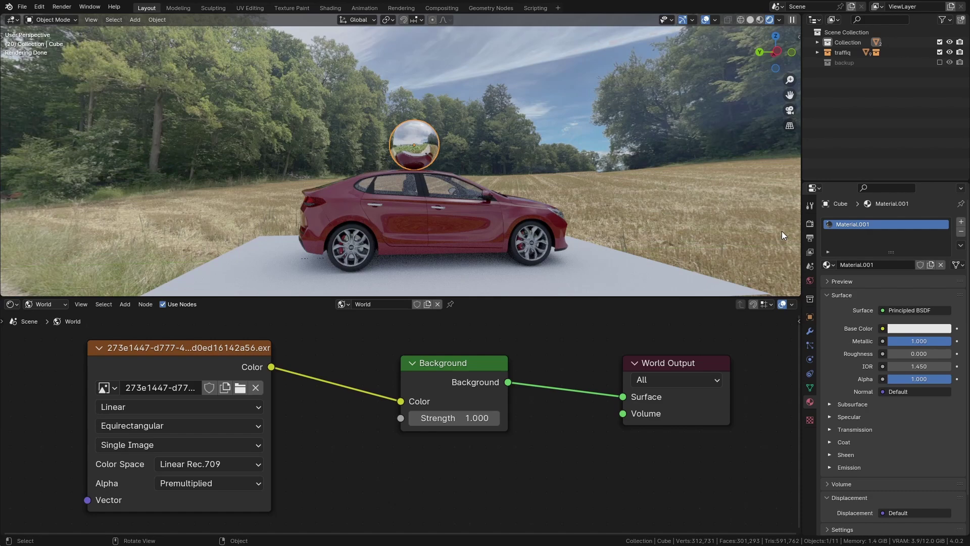
{"action": "left_click", "coordinate": [811, 224]}
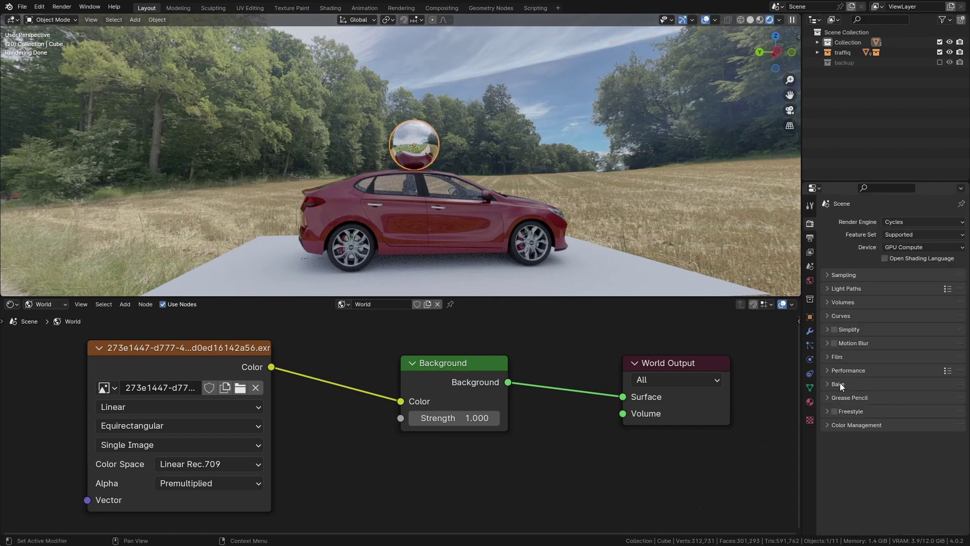
{"action": "left_click", "coordinate": [840, 425]}
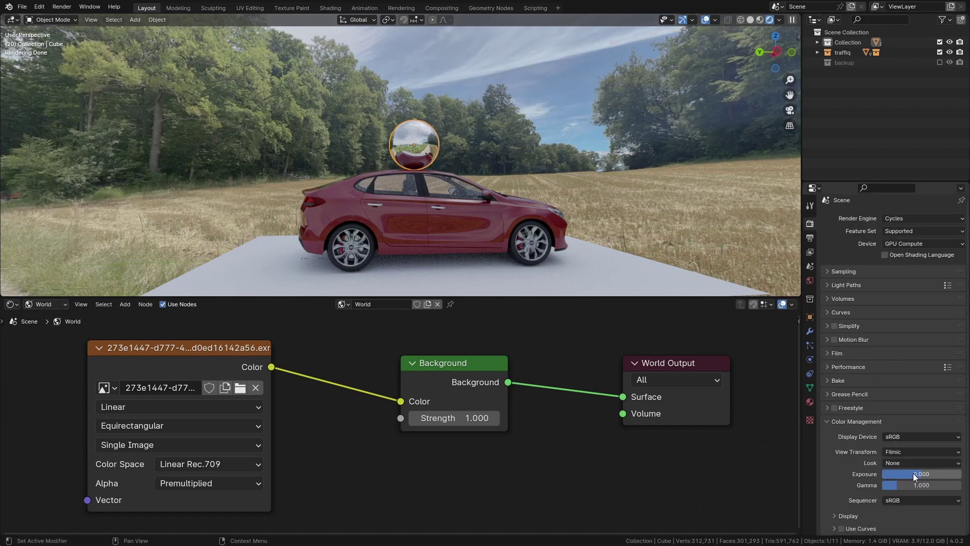
{"action": "left_click_drag", "start_coordinate": [914, 473], "coordinate": [872, 473]}
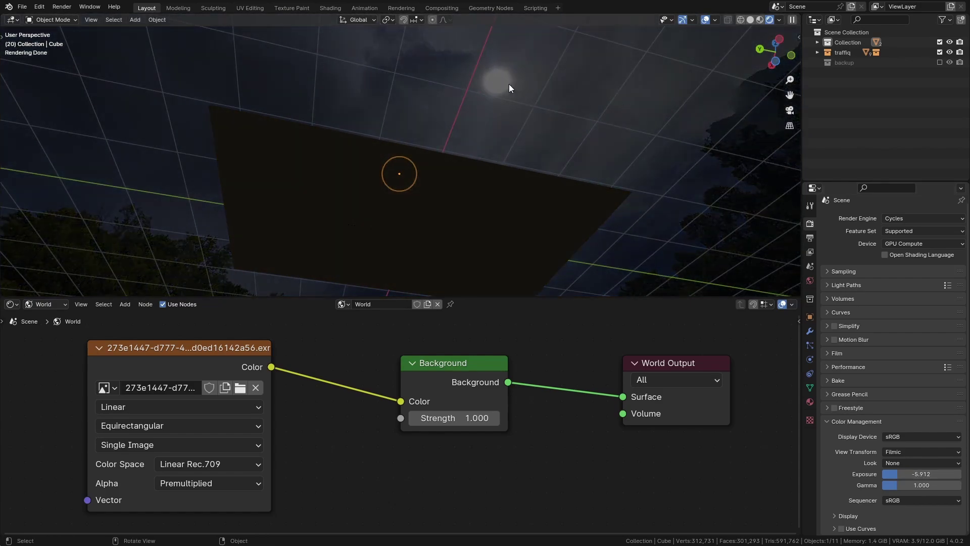
{"action": "middle_click_drag", "start_coordinate": [528, 111], "coordinate": [562, 156]}
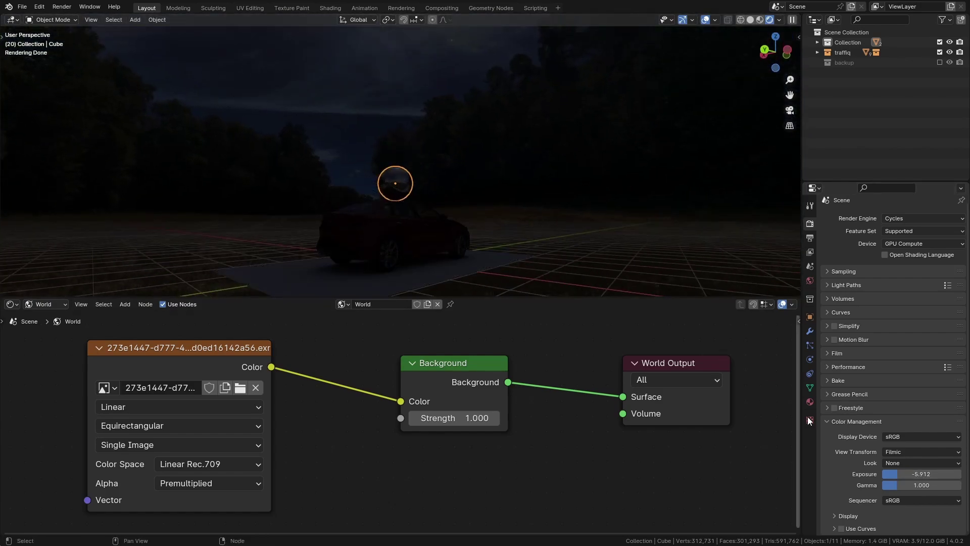
{"action": "left_click_drag", "start_coordinate": [896, 474], "coordinate": [957, 474]}
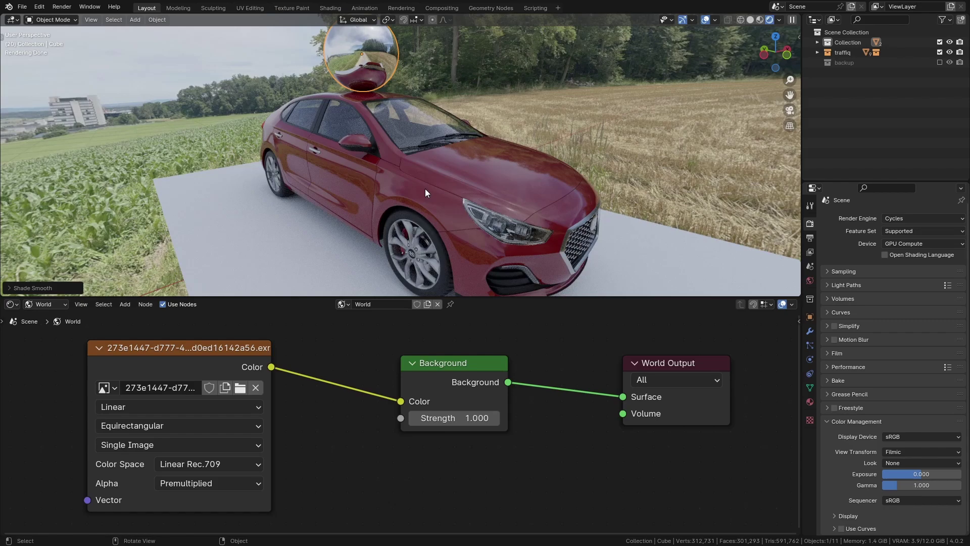
{"action": "scroll", "coordinate": [361, 177], "scroll_direction": "up", "scroll_amount": 2}
{"action": "scroll", "coordinate": [395, 189], "scroll_direction": "up", "scroll_amount": 2}
{"action": "scroll", "coordinate": [404, 198], "scroll_direction": "up", "scroll_amount": 2}
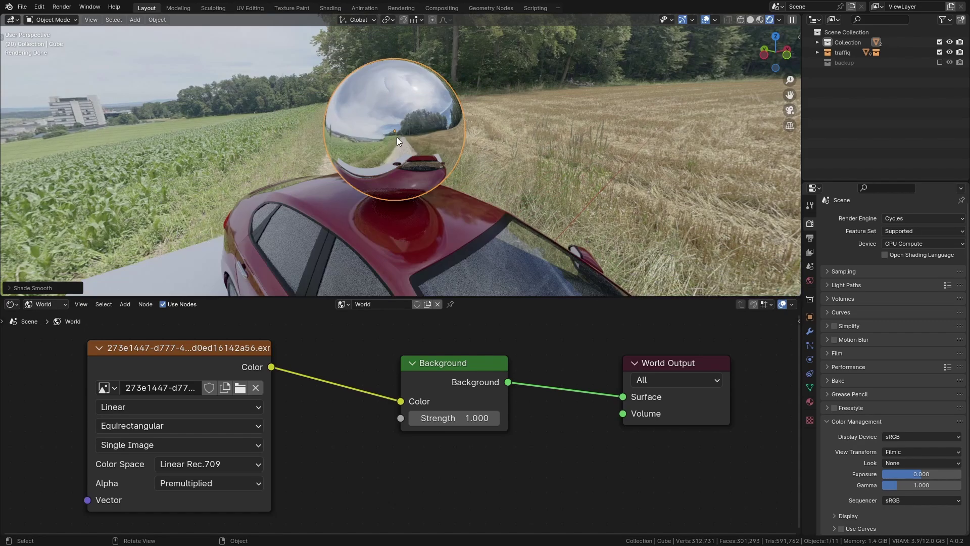
{"action": "scroll", "coordinate": [393, 152], "scroll_direction": "down", "scroll_amount": 3}
{"action": "scroll", "coordinate": [383, 190], "scroll_direction": "down", "scroll_amount": 2}
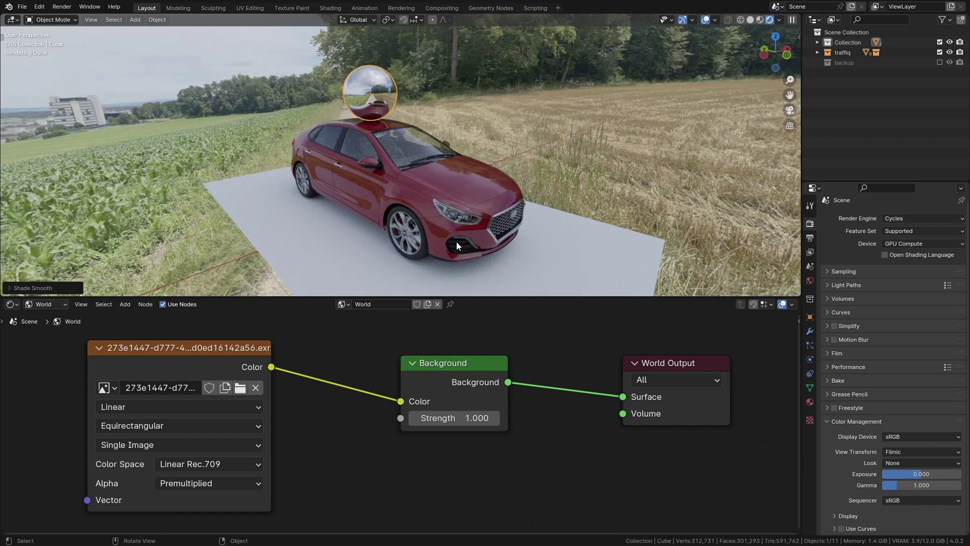
Switch to the browser, browse Poly Haven HDRIs and view Rosendal Plains 1 with its 1K download options
{"action": "key", "text": "alt+Tab"}
{"action": "left_click", "coordinate": [249, 26]}
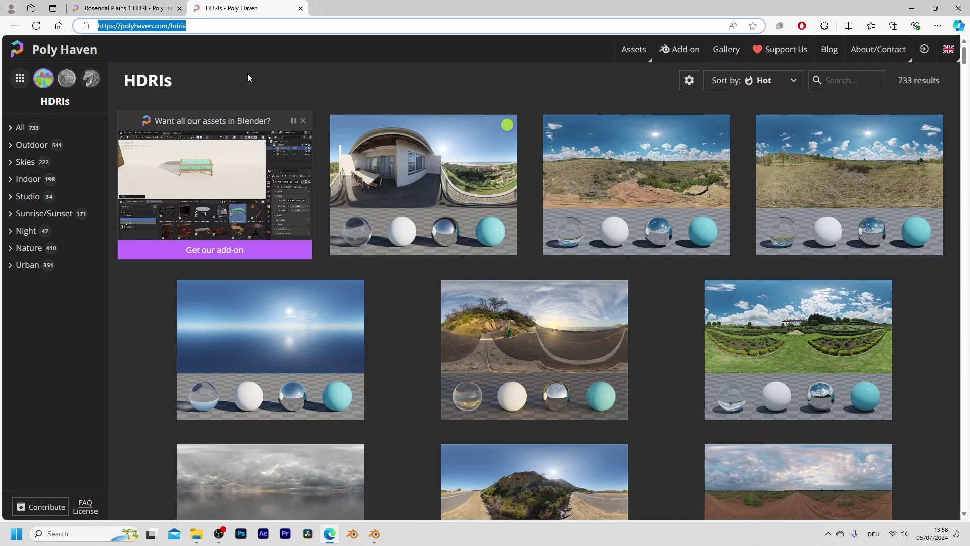
{"action": "left_click", "coordinate": [923, 347]}
{"action": "scroll", "coordinate": [905, 287], "scroll_direction": "down", "scroll_amount": 3}
{"action": "scroll", "coordinate": [877, 267], "scroll_direction": "down", "scroll_amount": 2}
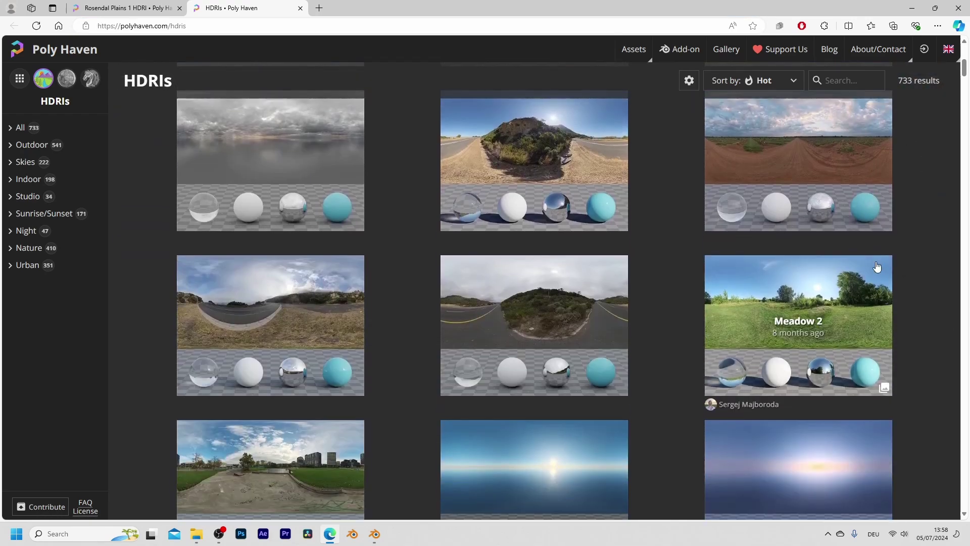
{"action": "scroll", "coordinate": [877, 267], "scroll_direction": "down", "scroll_amount": 1}
{"action": "scroll", "coordinate": [872, 269], "scroll_direction": "down", "scroll_amount": 2}
{"action": "scroll", "coordinate": [868, 271], "scroll_direction": "down", "scroll_amount": 1}
{"action": "scroll", "coordinate": [860, 272], "scroll_direction": "down", "scroll_amount": 1}
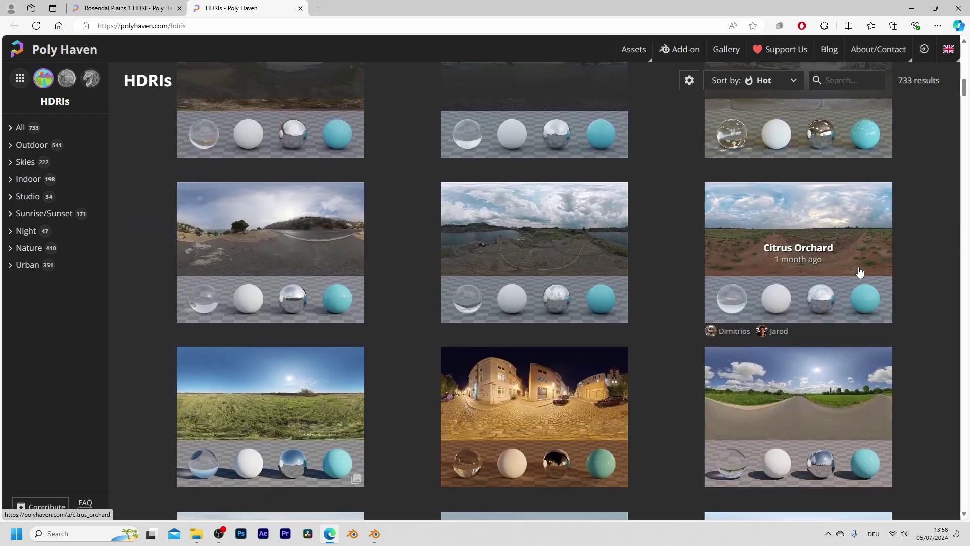
{"action": "scroll", "coordinate": [860, 273], "scroll_direction": "down", "scroll_amount": 2}
{"action": "left_click", "coordinate": [84, 13]}
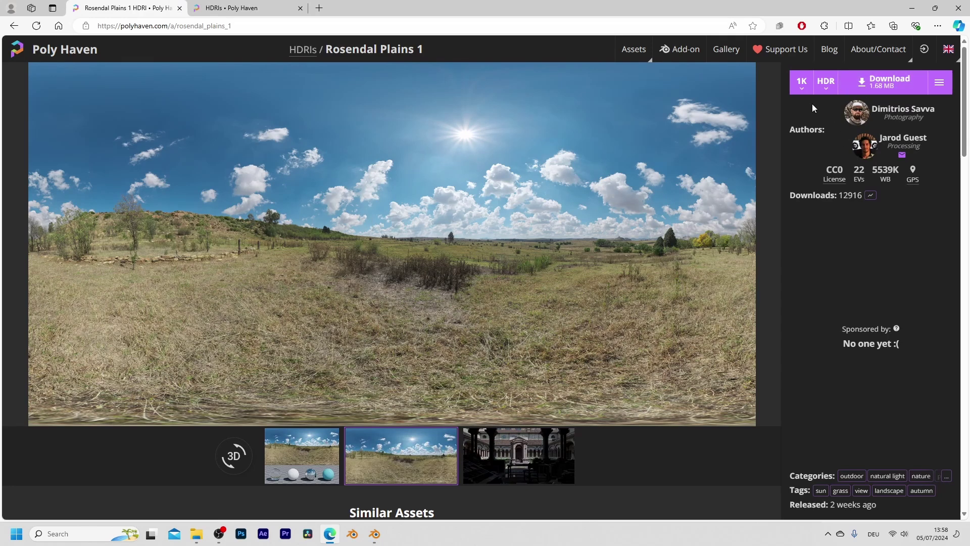
{"action": "left_click", "coordinate": [804, 86]}
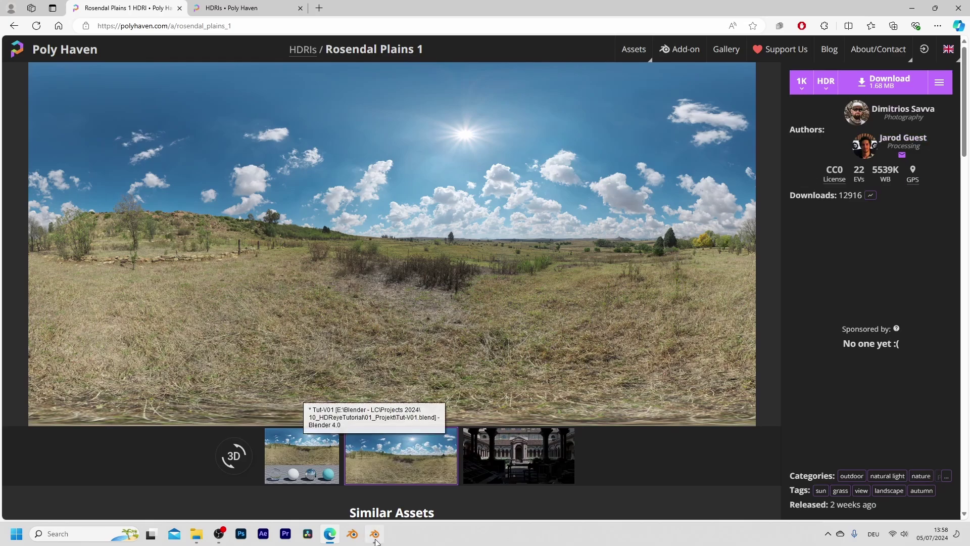
{"action": "scroll", "coordinate": [304, 369], "scroll_direction": "down", "scroll_amount": 1}
{"action": "scroll", "coordinate": [310, 360], "scroll_direction": "down", "scroll_amount": 2}
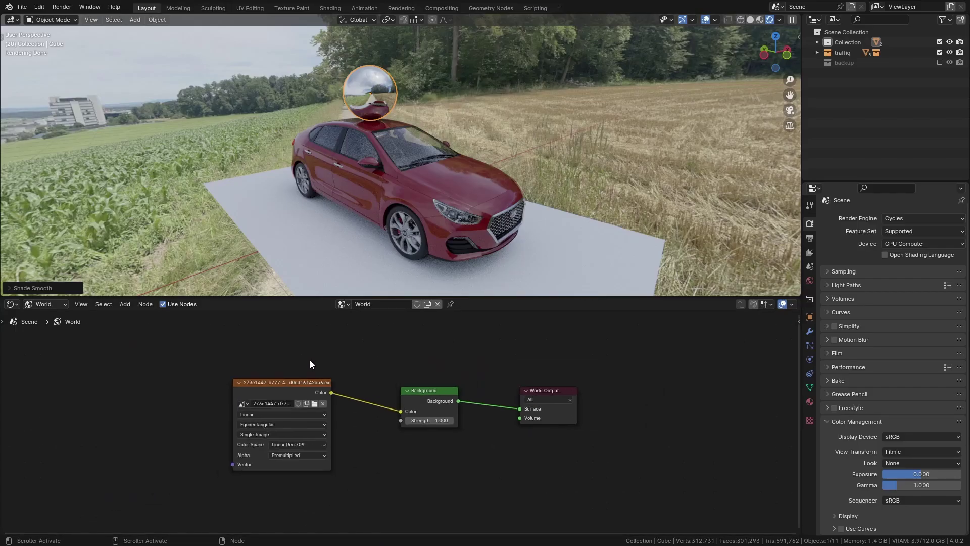
{"action": "scroll", "coordinate": [382, 147], "scroll_direction": "down", "scroll_amount": 3}
{"action": "scroll", "coordinate": [385, 175], "scroll_direction": "up", "scroll_amount": 2}
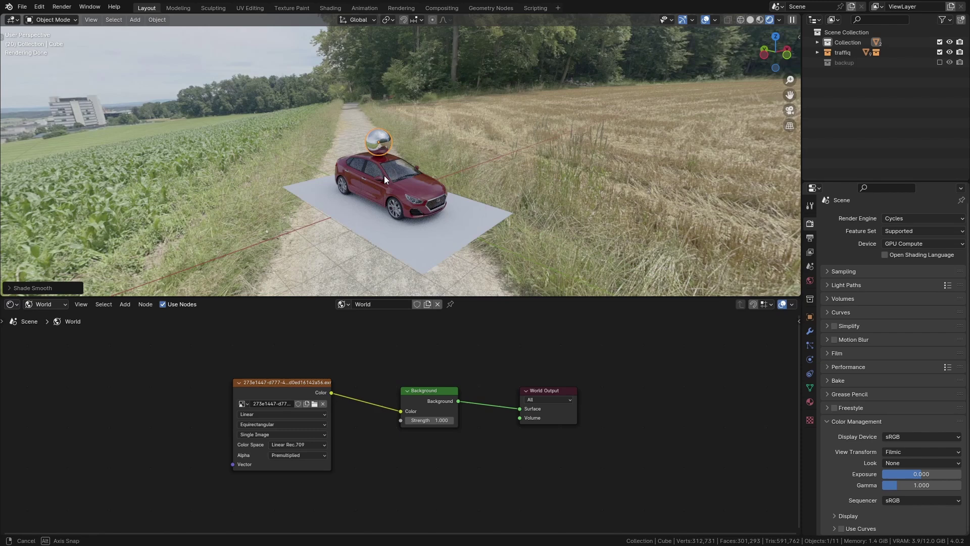
Duplicate the Environment Texture node below and choose rosendal_plains_1_1k.hdr for it
{"action": "middle_click_drag", "start_coordinate": [384, 176], "coordinate": [379, 176]}
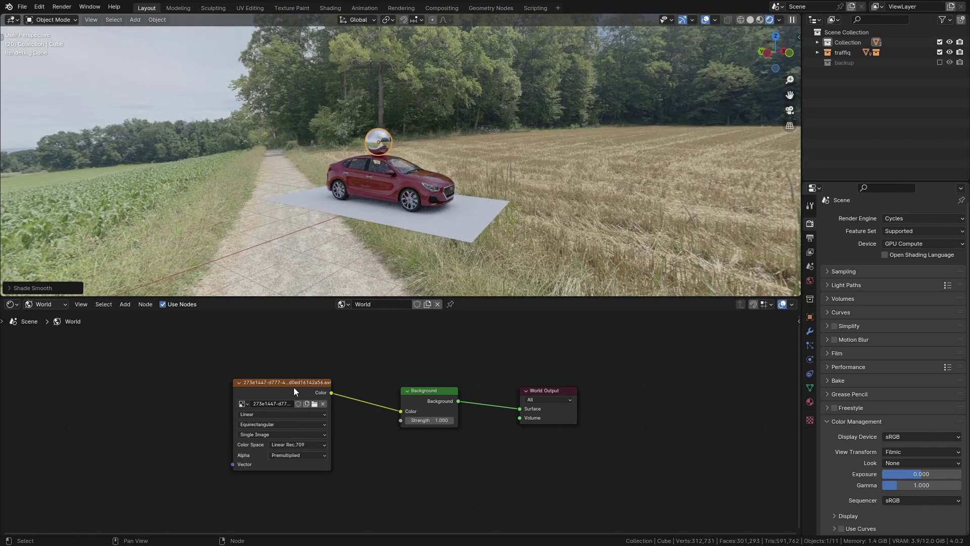
{"action": "key", "text": "shift+d"}
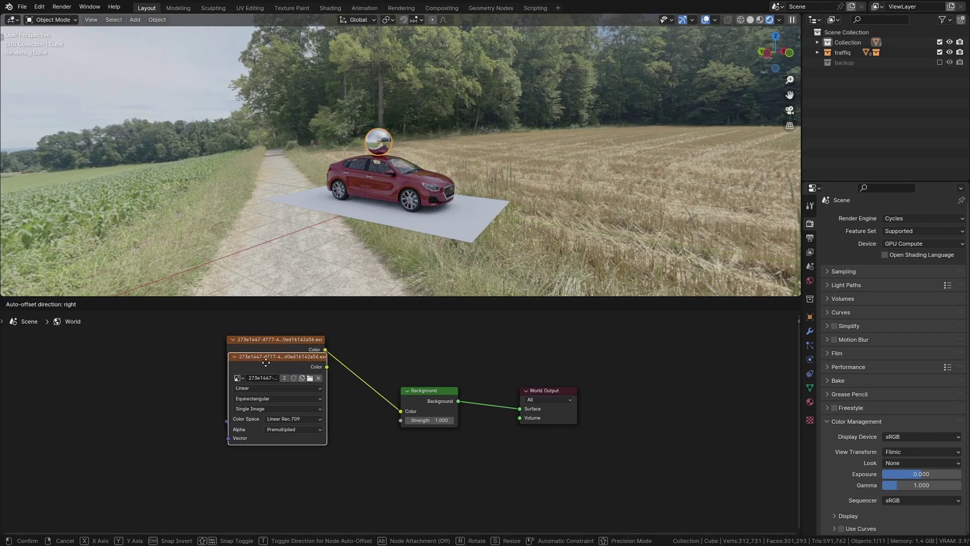
{"action": "left_click", "coordinate": [266, 447]}
{"action": "left_click", "coordinate": [309, 462]}
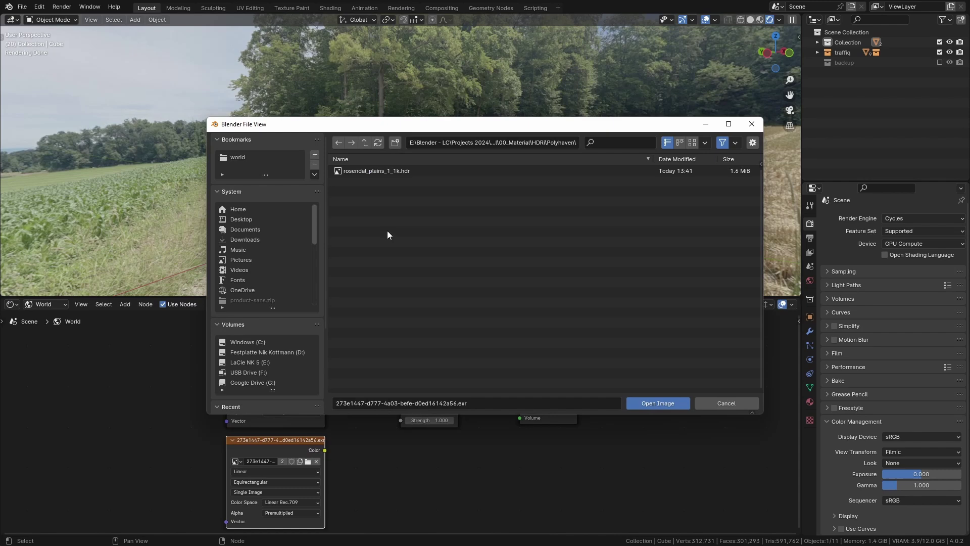
{"action": "left_click", "coordinate": [428, 172]}
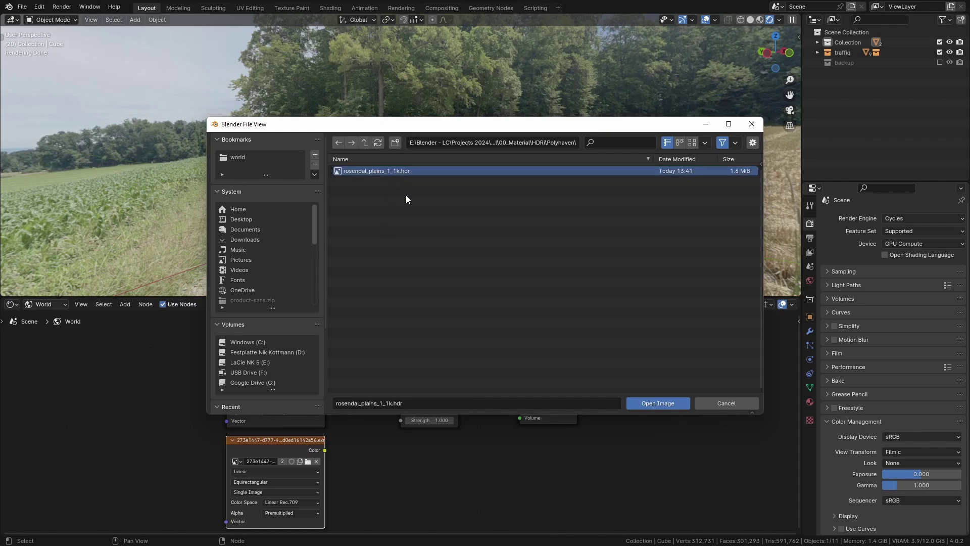
Feed the Rosendal Plains image into the Background colour and inspect the sunny grassland lighting around the car
{"action": "left_click", "coordinate": [651, 403]}
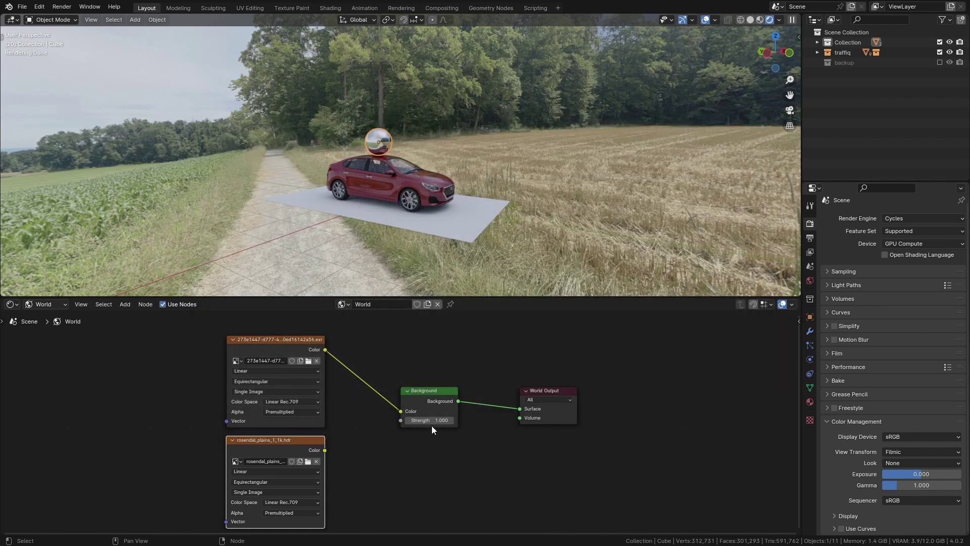
{"action": "left_click_drag", "start_coordinate": [325, 450], "coordinate": [401, 411]}
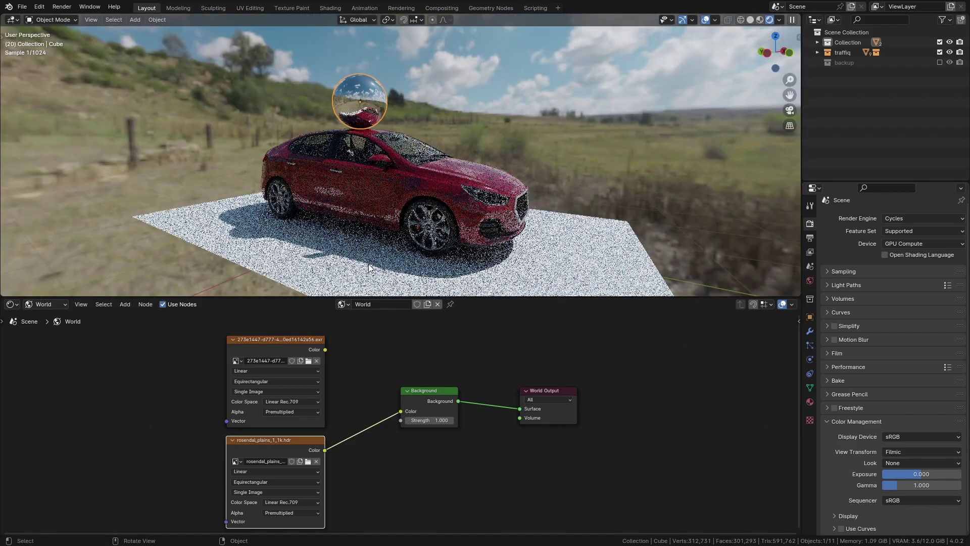
{"action": "middle_click_drag", "start_coordinate": [371, 268], "coordinate": [277, 187]}
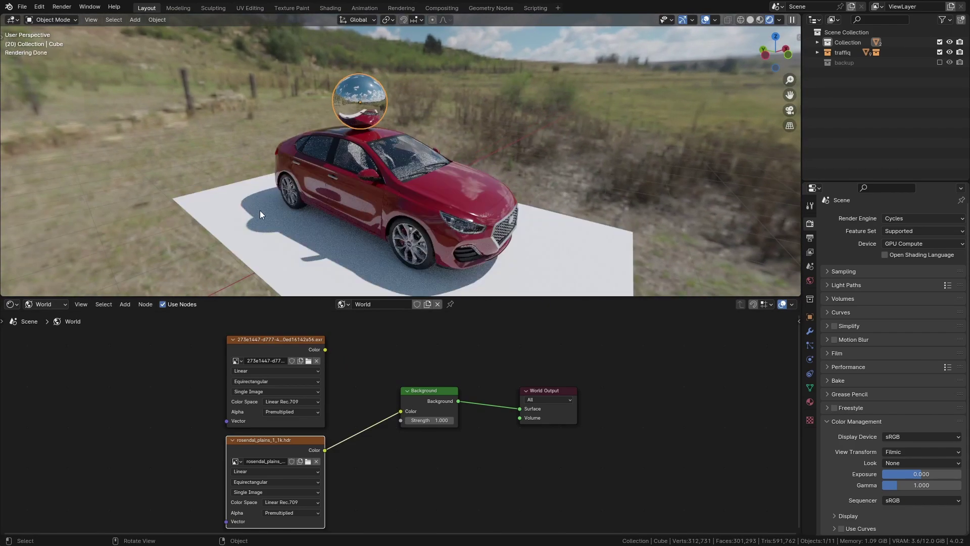
{"action": "mouse_move", "coordinate": [376, 221]}
{"action": "middle_mouse_down"}
{"action": "mouse_move", "coordinate": [449, 214]}
{"action": "mouse_move", "coordinate": [390, 185]}
{"action": "middle_mouse_up"}
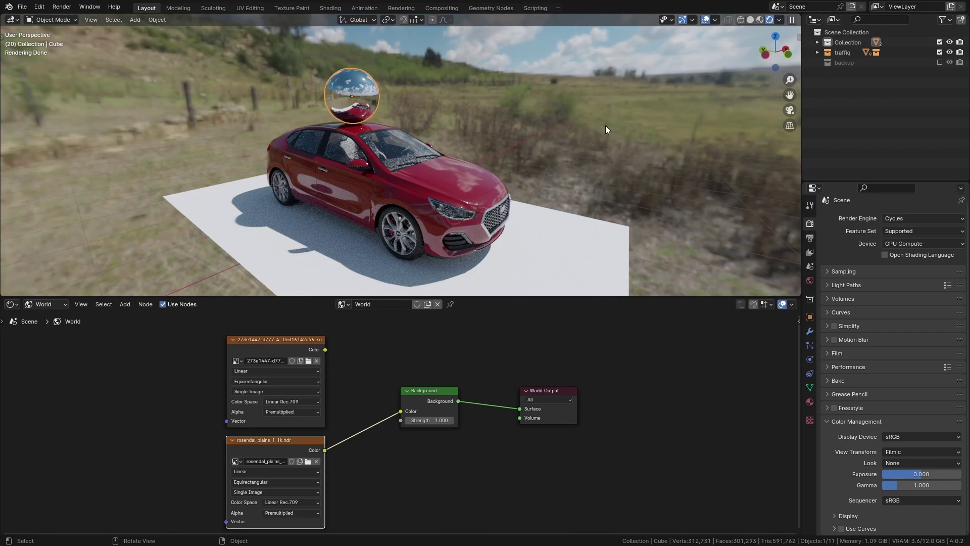
{"action": "mouse_move", "coordinate": [606, 130]}
{"action": "middle_mouse_down"}
{"action": "mouse_move", "coordinate": [458, 150]}
{"action": "mouse_move", "coordinate": [547, 149]}
{"action": "mouse_move", "coordinate": [470, 156]}
{"action": "mouse_move", "coordinate": [457, 146]}
{"action": "middle_mouse_up"}
{"action": "left_click_drag", "start_coordinate": [433, 399], "coordinate": [425, 448]}
Duplicate the Background node and connect the Field image into the upper copy
{"action": "key", "text": "shift+d"}
{"action": "left_click", "coordinate": [427, 371]}
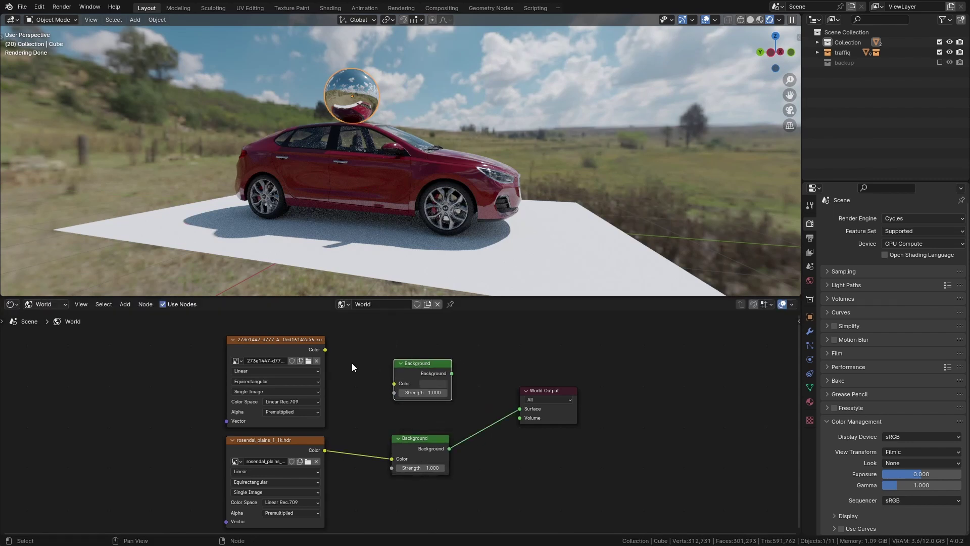
{"action": "left_click_drag", "start_coordinate": [326, 350], "coordinate": [395, 384]}
{"action": "middle_click_drag", "start_coordinate": [504, 351], "coordinate": [432, 355]}
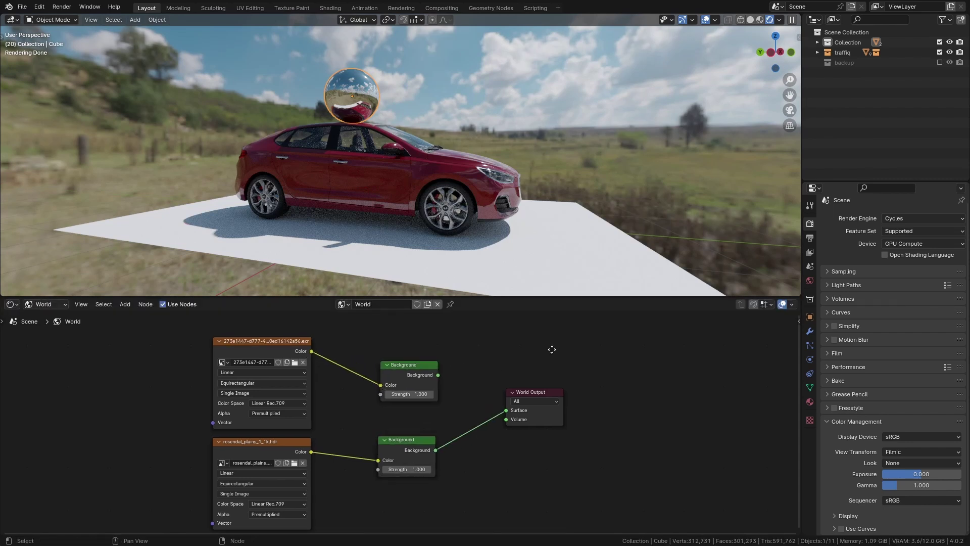
Add a Mix Shader on the World Output link blending both Backgrounds at 0.5
{"action": "key", "text": "shift+a"}
{"action": "left_click", "coordinate": [431, 355]}
{"action": "type", "text": "m"}
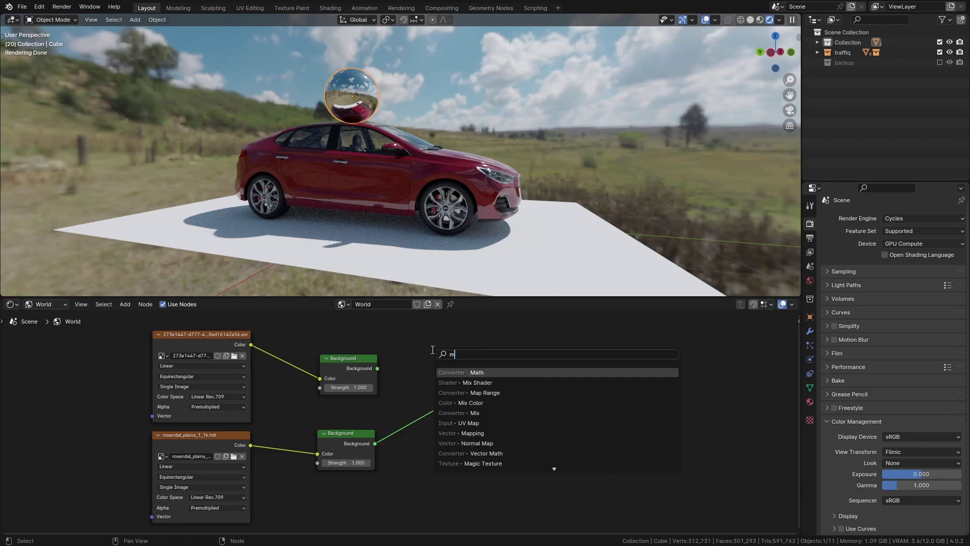
{"action": "type", "text": "ix sha"}
{"action": "key", "text": "Return"}
{"action": "left_click", "coordinate": [418, 368]}
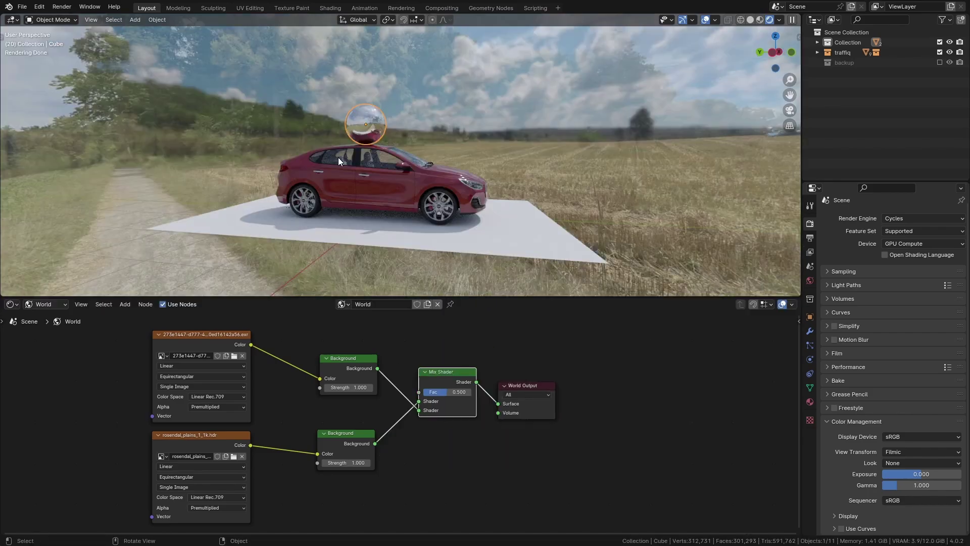
{"action": "mouse_move", "coordinate": [338, 157]}
{"action": "middle_mouse_down"}
{"action": "mouse_move", "coordinate": [520, 140]}
{"action": "mouse_move", "coordinate": [394, 165]}
{"action": "mouse_move", "coordinate": [359, 124]}
{"action": "mouse_move", "coordinate": [378, 87]}
{"action": "mouse_move", "coordinate": [347, 111]}
{"action": "mouse_move", "coordinate": [406, 105]}
{"action": "mouse_move", "coordinate": [413, 151]}
{"action": "mouse_move", "coordinate": [498, 76]}
{"action": "middle_mouse_up"}
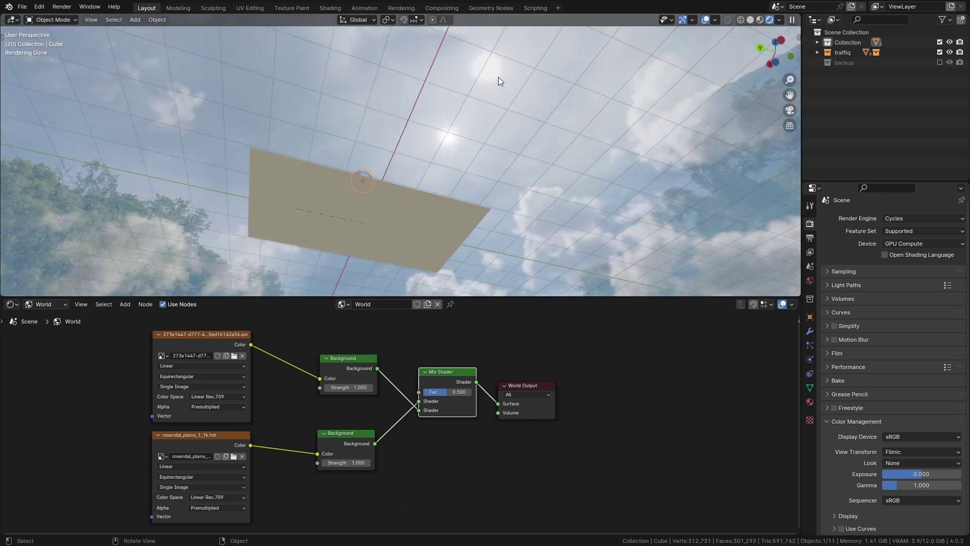
{"action": "scroll", "coordinate": [289, 429], "scroll_direction": "up", "scroll_amount": 2}
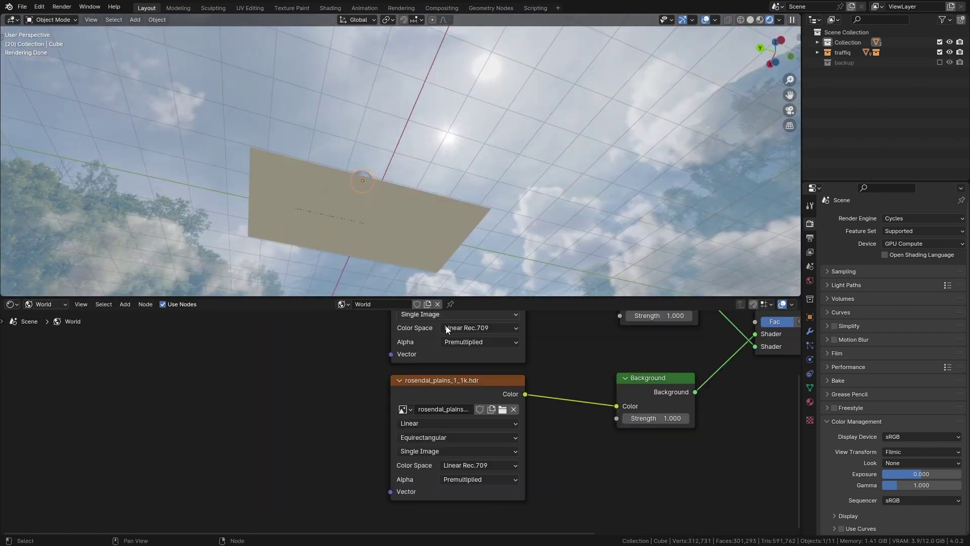
{"action": "left_click", "coordinate": [442, 377]}
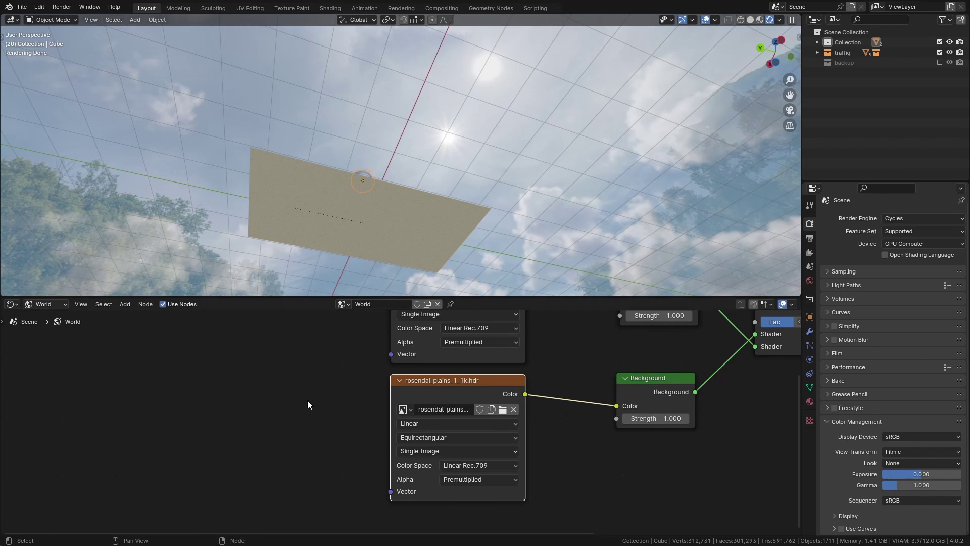
{"action": "key", "text": "shift+a"}
{"action": "key", "text": "Return"}
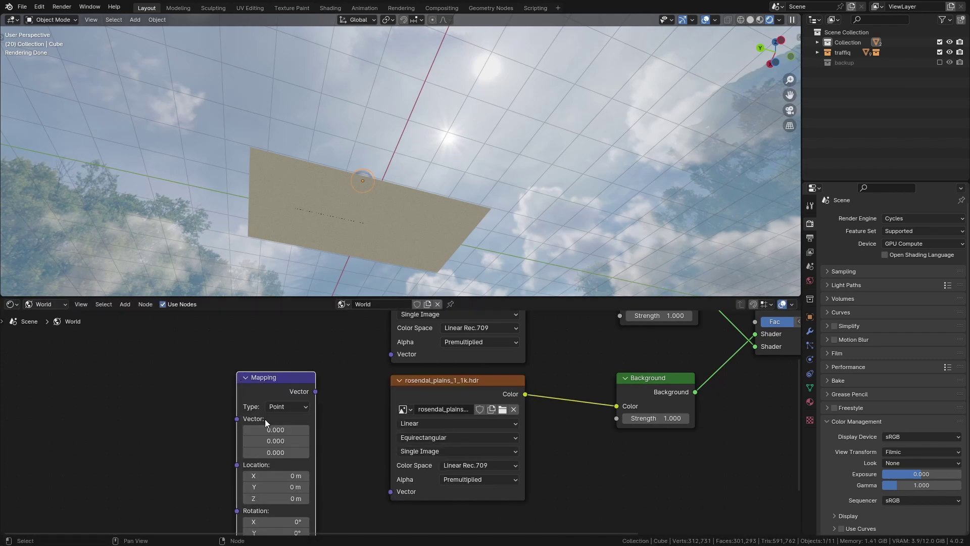
{"action": "key", "text": "ctrl+t"}
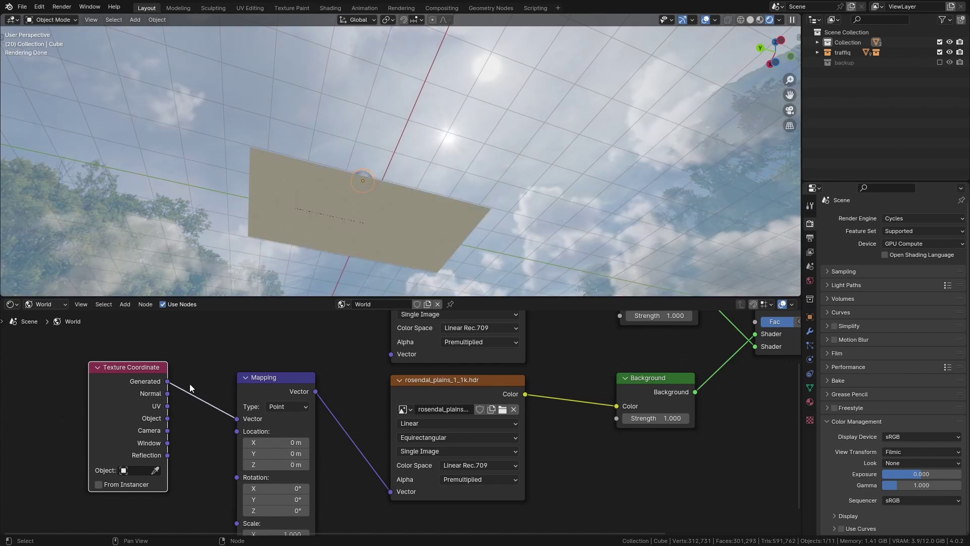
{"action": "mouse_move", "coordinate": [273, 508]}
{"action": "left_mouse_down"}
{"action": "mouse_move", "coordinate": [269, 472]}
{"action": "mouse_move", "coordinate": [292, 475]}
{"action": "left_mouse_up"}
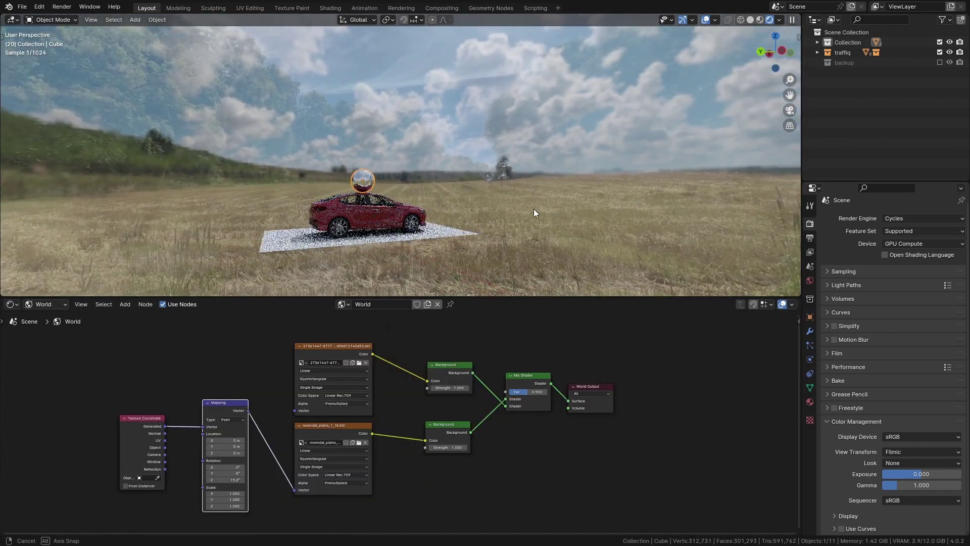
{"action": "middle_click_drag", "start_coordinate": [532, 210], "coordinate": [446, 217]}
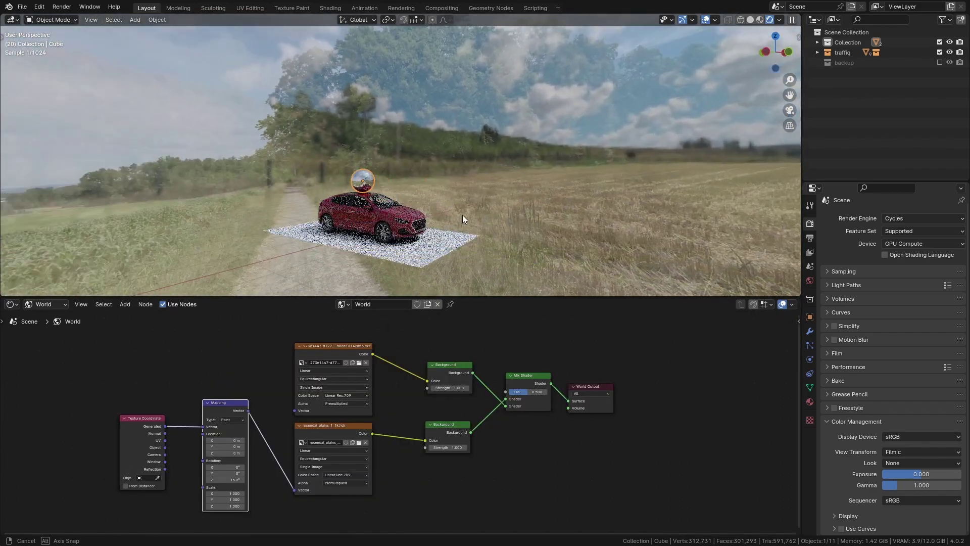
{"action": "scroll", "coordinate": [447, 216], "scroll_direction": "up", "scroll_amount": 2}
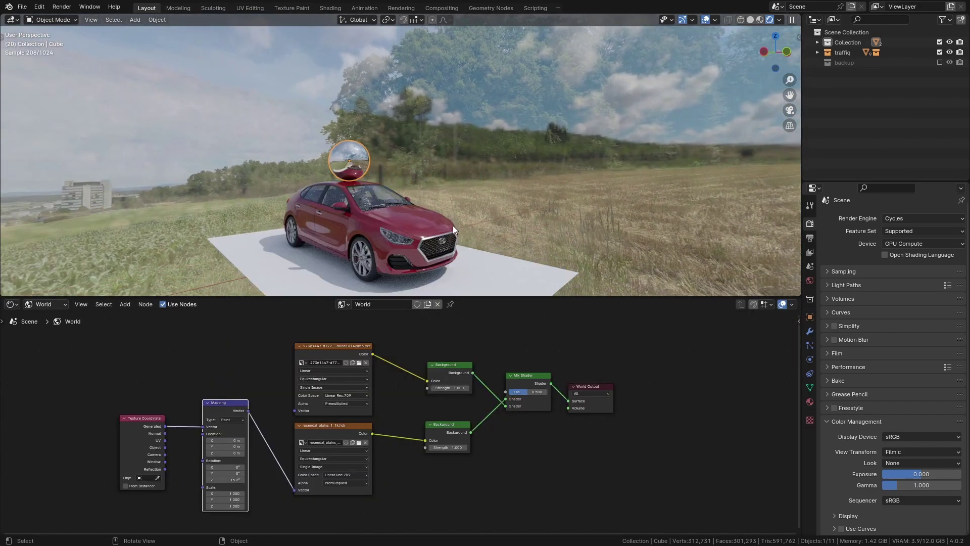
{"action": "scroll", "coordinate": [489, 366], "scroll_direction": "up", "scroll_amount": 1}
{"action": "scroll", "coordinate": [488, 367], "scroll_direction": "up", "scroll_amount": 1}
{"action": "scroll", "coordinate": [480, 403], "scroll_direction": "up", "scroll_amount": 1}
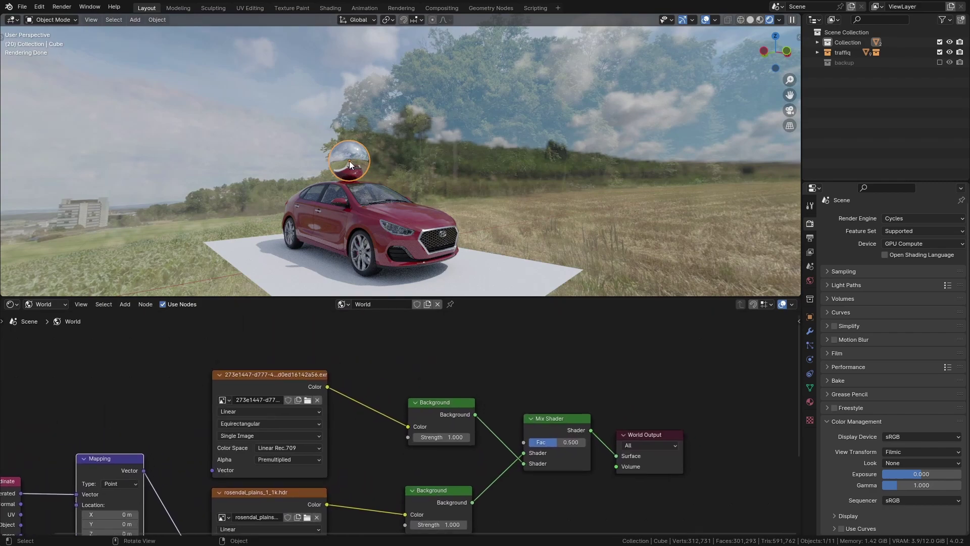
{"action": "middle_click_drag", "start_coordinate": [604, 149], "coordinate": [404, 222]}
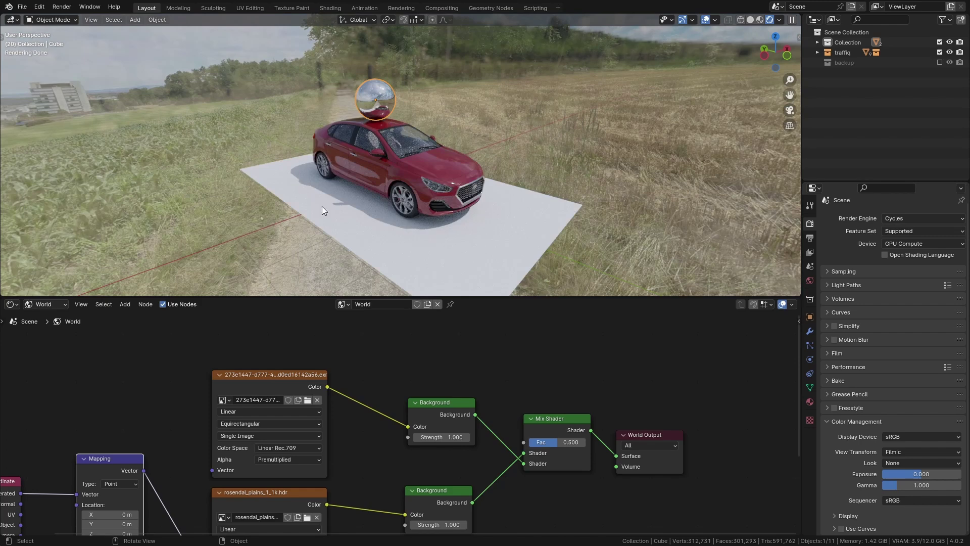
{"action": "scroll", "coordinate": [460, 391], "scroll_direction": "up", "scroll_amount": 1}
Add a Light Path node and drive the Mix Shader Fac from Is Glossy Ray, then view the sphere against the sky
{"action": "key", "text": "shift+a"}
{"action": "type", "text": "l"}
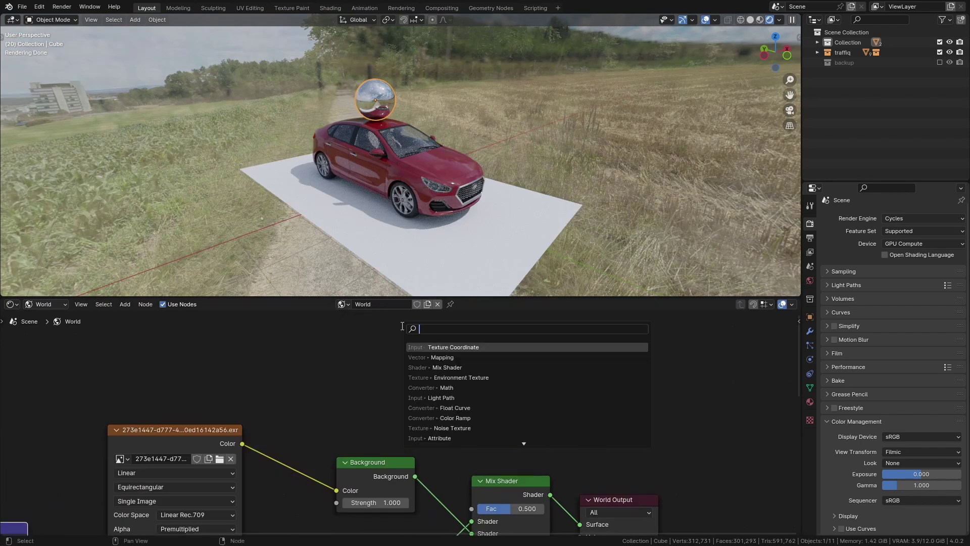
{"action": "key", "text": "Return"}
{"action": "left_click_drag", "start_coordinate": [357, 346], "coordinate": [416, 395]}
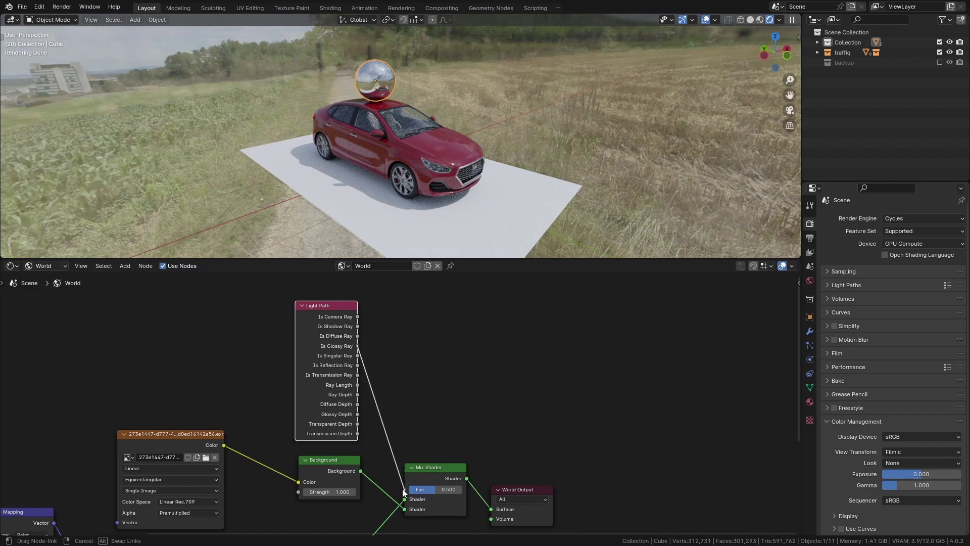
{"action": "left_click_drag", "start_coordinate": [403, 492], "coordinate": [405, 489]}
{"action": "scroll", "coordinate": [393, 85], "scroll_direction": "up", "scroll_amount": 3}
{"action": "scroll", "coordinate": [438, 187], "scroll_direction": "up", "scroll_amount": 3}
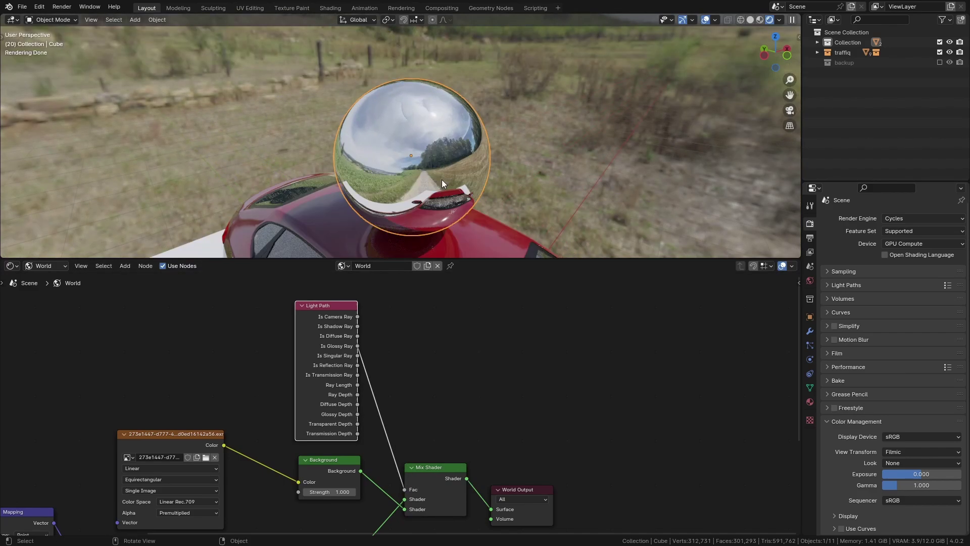
{"action": "scroll", "coordinate": [438, 183], "scroll_direction": "up", "scroll_amount": 2}
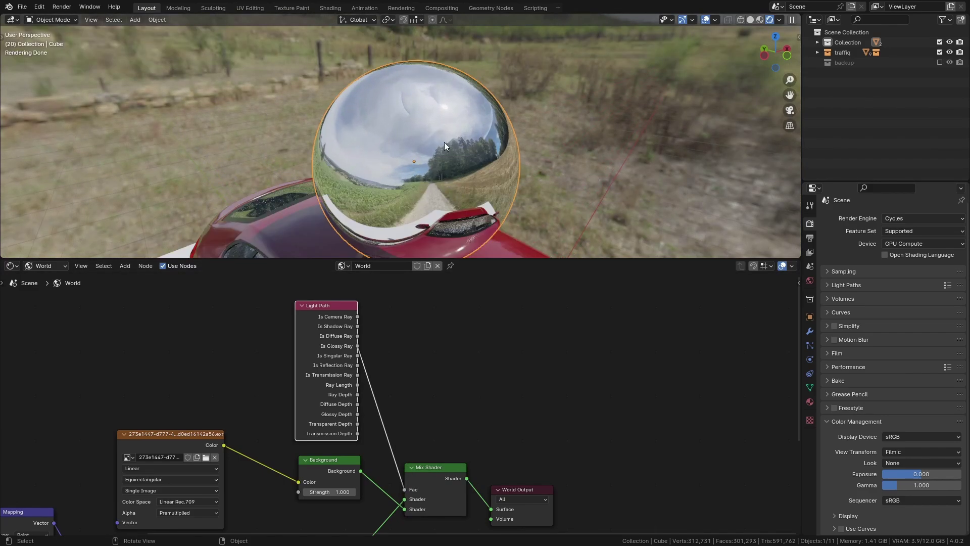
{"action": "scroll", "coordinate": [424, 184], "scroll_direction": "down", "scroll_amount": 3}
{"action": "scroll", "coordinate": [419, 221], "scroll_direction": "down", "scroll_amount": 4}
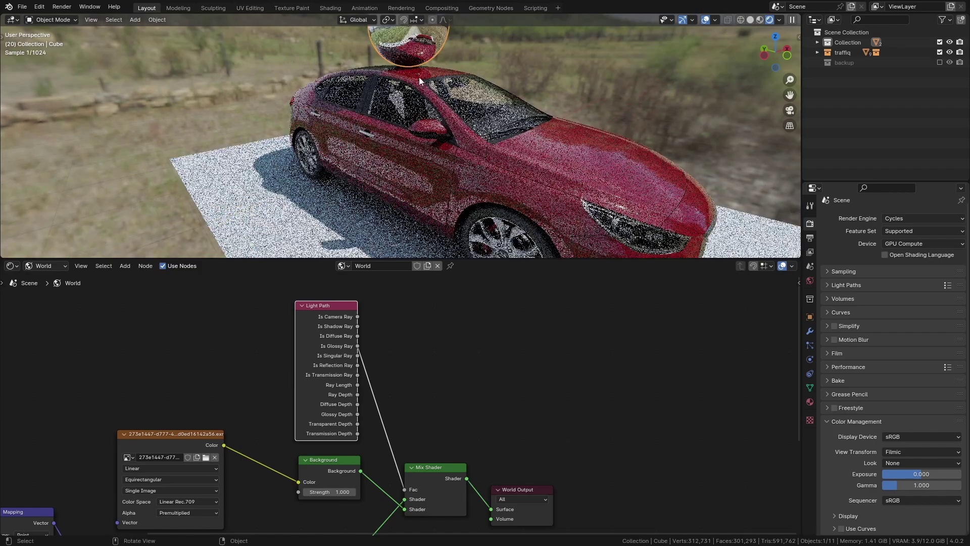
{"action": "mouse_move", "coordinate": [263, 179]}
{"action": "middle_mouse_down"}
{"action": "mouse_move", "coordinate": [403, 187]}
{"action": "mouse_move", "coordinate": [594, 117]}
{"action": "mouse_move", "coordinate": [597, 79]}
{"action": "mouse_move", "coordinate": [527, 130]}
{"action": "middle_mouse_up"}
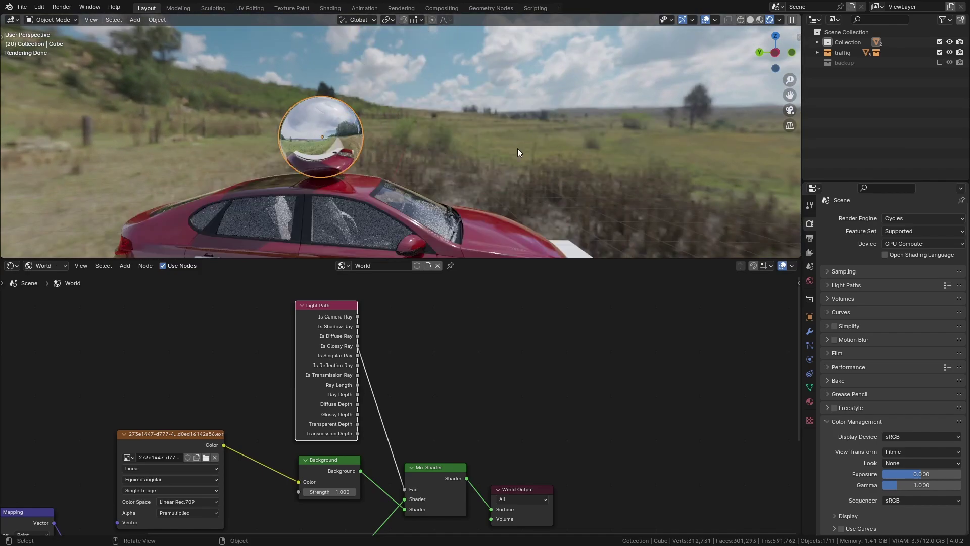
{"action": "scroll", "coordinate": [523, 152], "scroll_direction": "down", "scroll_amount": 2}
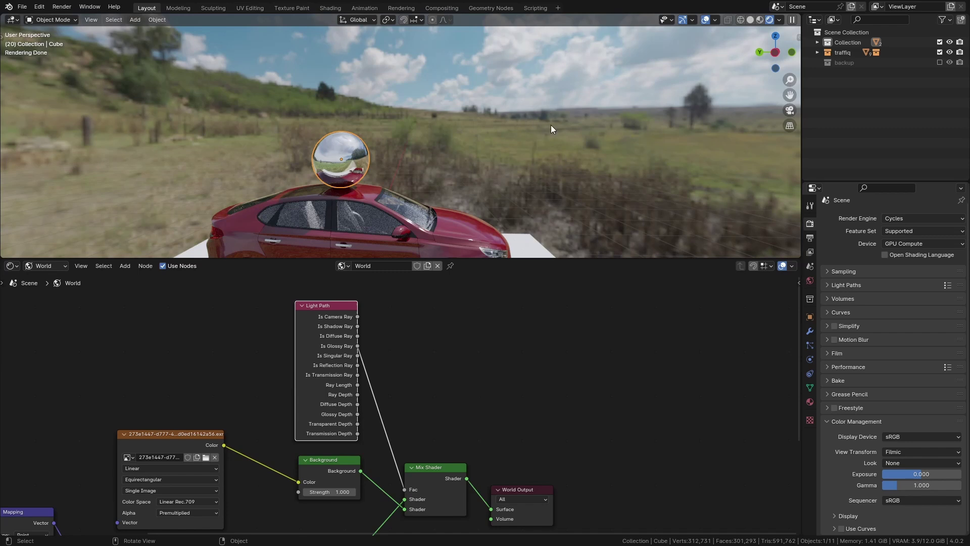
{"action": "scroll", "coordinate": [401, 440], "scroll_direction": "up", "scroll_amount": 1}
{"action": "scroll", "coordinate": [408, 389], "scroll_direction": "up", "scroll_amount": 1}
Add a Math node onto the Glossy link and connect Is Camera Ray to its second input
{"action": "key", "text": "shift+a"}
{"action": "left_click", "coordinate": [431, 338]}
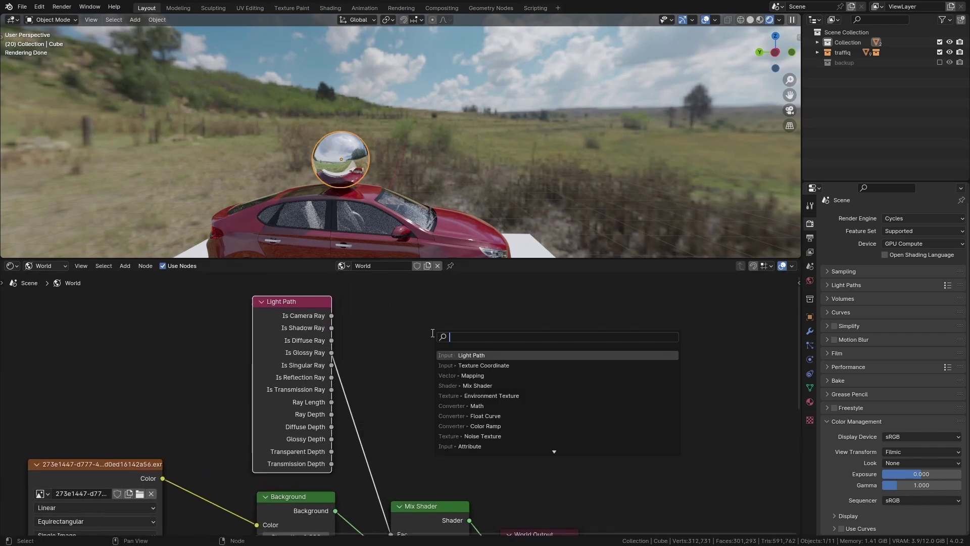
{"action": "left_click", "coordinate": [476, 405]}
{"action": "left_click", "coordinate": [383, 383]}
{"action": "left_click_drag", "start_coordinate": [301, 315], "coordinate": [344, 431]}
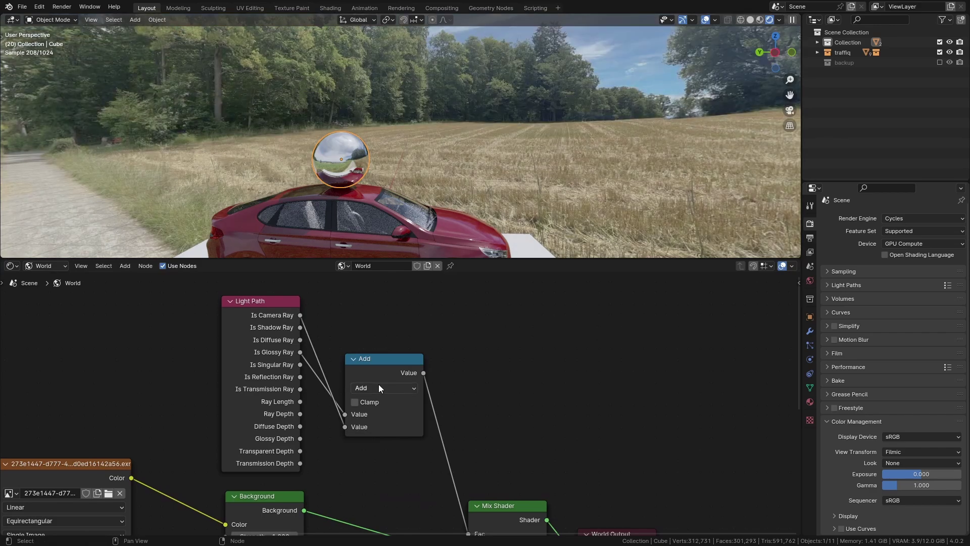
Set the Math node operation to Maximum and inspect the car and sphere from new angles
{"action": "left_click", "coordinate": [378, 389]}
{"action": "left_click", "coordinate": [468, 259]}
{"action": "mouse_move", "coordinate": [470, 257]}
{"action": "middle_mouse_down"}
{"action": "mouse_move", "coordinate": [289, 159]}
{"action": "mouse_move", "coordinate": [425, 208]}
{"action": "middle_mouse_up"}
{"action": "mouse_move", "coordinate": [342, 206]}
{"action": "middle_mouse_down"}
{"action": "mouse_move", "coordinate": [363, 194]}
{"action": "mouse_move", "coordinate": [376, 160]}
{"action": "mouse_move", "coordinate": [356, 167]}
{"action": "mouse_move", "coordinate": [380, 185]}
{"action": "mouse_move", "coordinate": [291, 156]}
{"action": "mouse_move", "coordinate": [326, 166]}
{"action": "mouse_move", "coordinate": [419, 138]}
{"action": "mouse_move", "coordinate": [407, 183]}
{"action": "mouse_move", "coordinate": [388, 176]}
{"action": "mouse_move", "coordinate": [379, 191]}
{"action": "middle_mouse_up"}
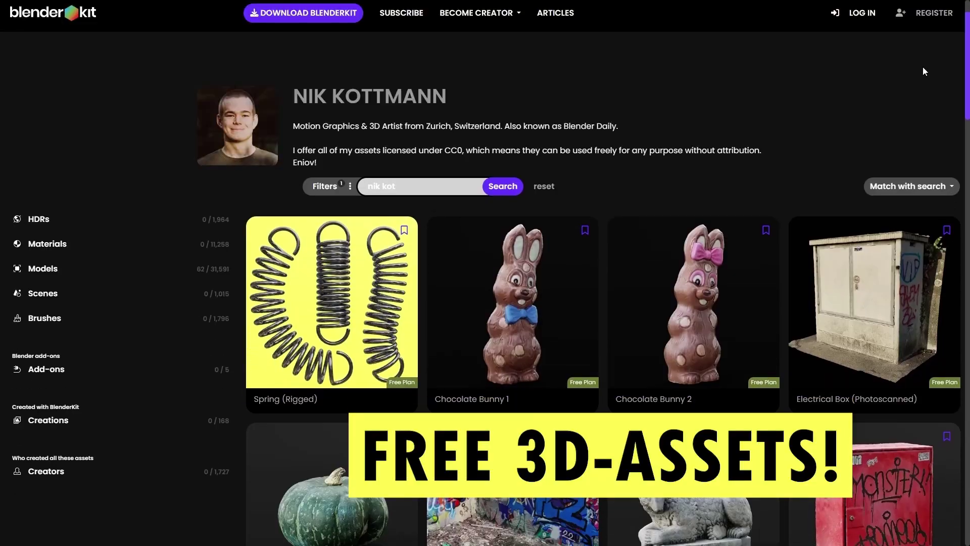
{"action": "scroll", "coordinate": [922, 66], "scroll_direction": "down", "scroll_amount": 2}
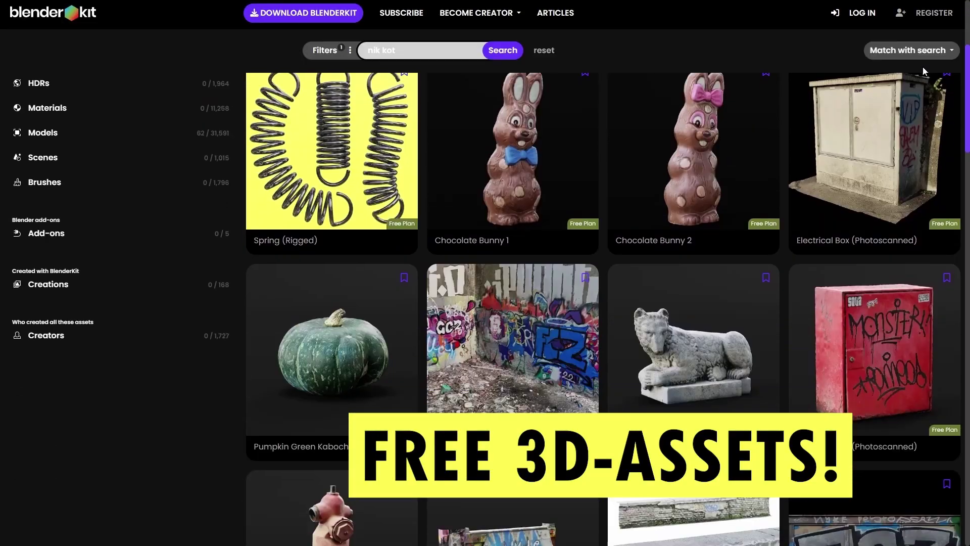
{"action": "scroll", "coordinate": [922, 67], "scroll_direction": "down", "scroll_amount": 3}
{"action": "scroll", "coordinate": [923, 68], "scroll_direction": "down", "scroll_amount": 2}
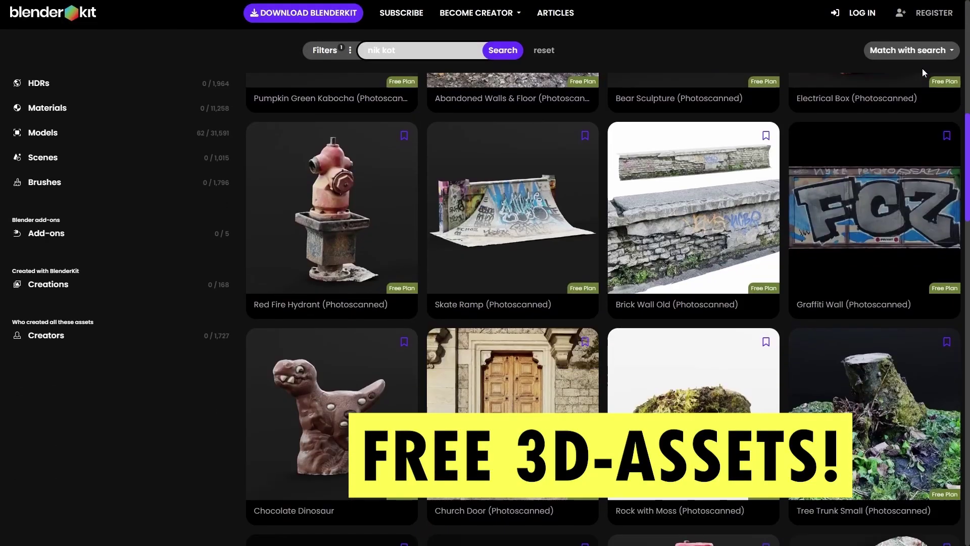
{"action": "scroll", "coordinate": [922, 68], "scroll_direction": "down", "scroll_amount": 3}
{"action": "scroll", "coordinate": [923, 68], "scroll_direction": "down", "scroll_amount": 2}
{"action": "scroll", "coordinate": [922, 69], "scroll_direction": "down", "scroll_amount": 2}
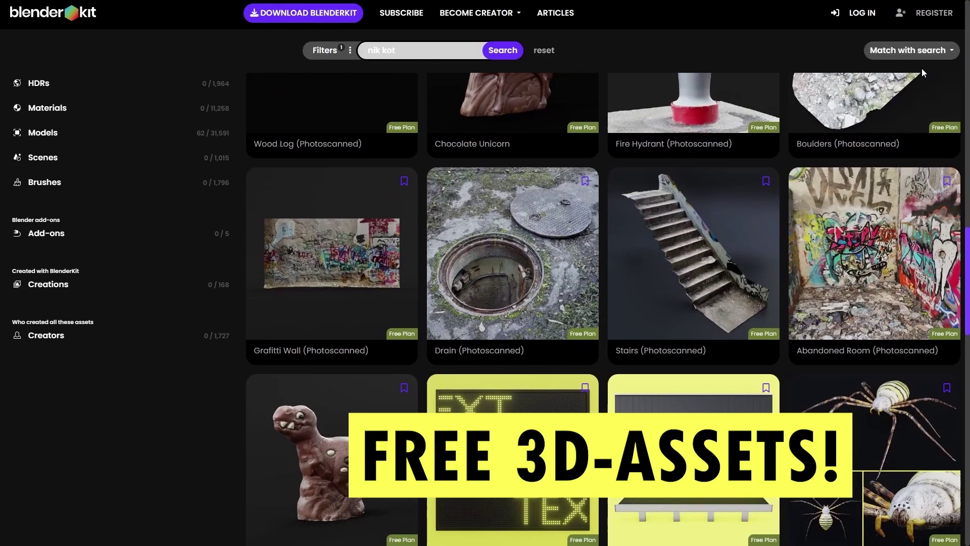
{"action": "scroll", "coordinate": [920, 68], "scroll_direction": "down", "scroll_amount": 2}
{"action": "scroll", "coordinate": [921, 68], "scroll_direction": "down", "scroll_amount": 3}
{"action": "scroll", "coordinate": [921, 68], "scroll_direction": "down", "scroll_amount": 3}
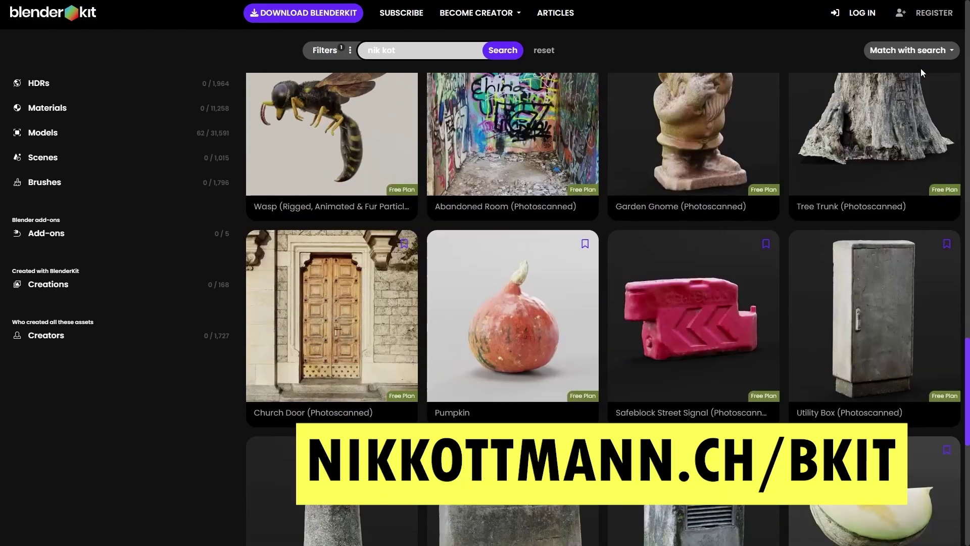
{"action": "scroll", "coordinate": [920, 67], "scroll_direction": "down", "scroll_amount": 3}
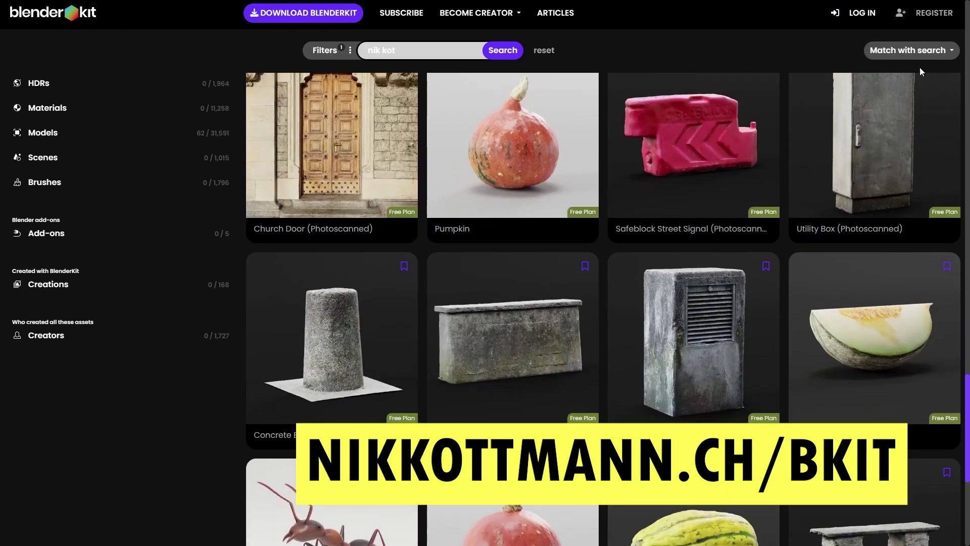
{"action": "scroll", "coordinate": [920, 67], "scroll_direction": "down", "scroll_amount": 1}
{"action": "scroll", "coordinate": [919, 68], "scroll_direction": "down", "scroll_amount": 1}
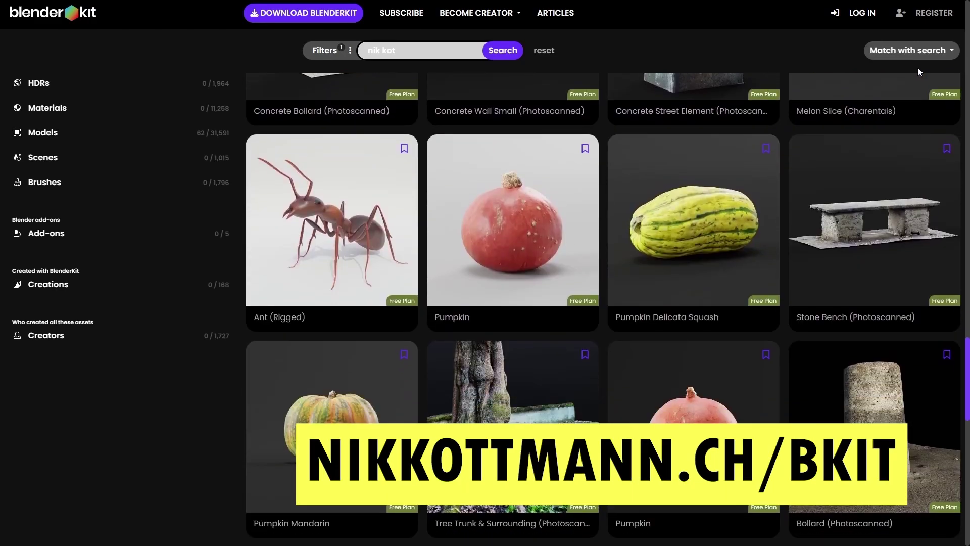
{"action": "scroll", "coordinate": [917, 67], "scroll_direction": "down", "scroll_amount": 2}
{"action": "scroll", "coordinate": [918, 68], "scroll_direction": "down", "scroll_amount": 2}
{"action": "scroll", "coordinate": [918, 67], "scroll_direction": "down", "scroll_amount": 2}
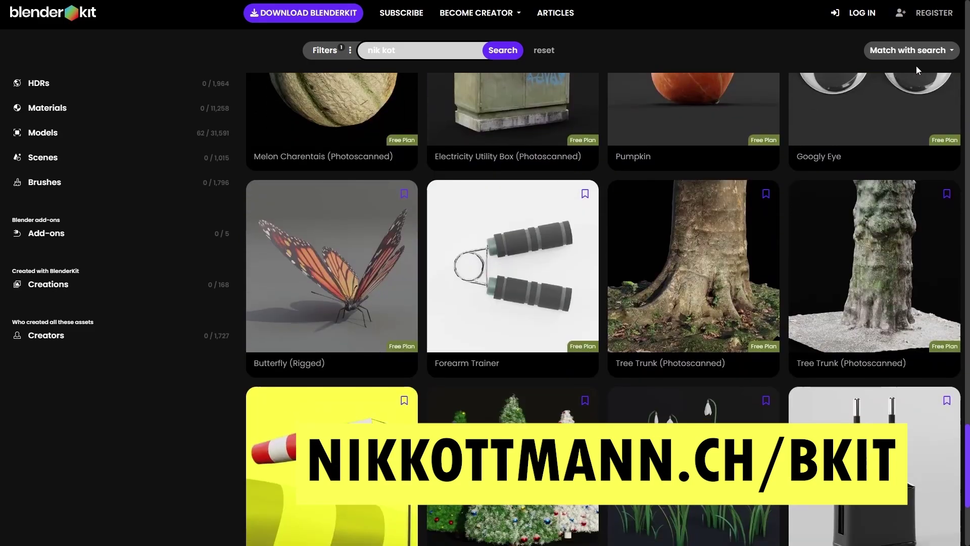
{"action": "scroll", "coordinate": [917, 66], "scroll_direction": "down", "scroll_amount": 2}
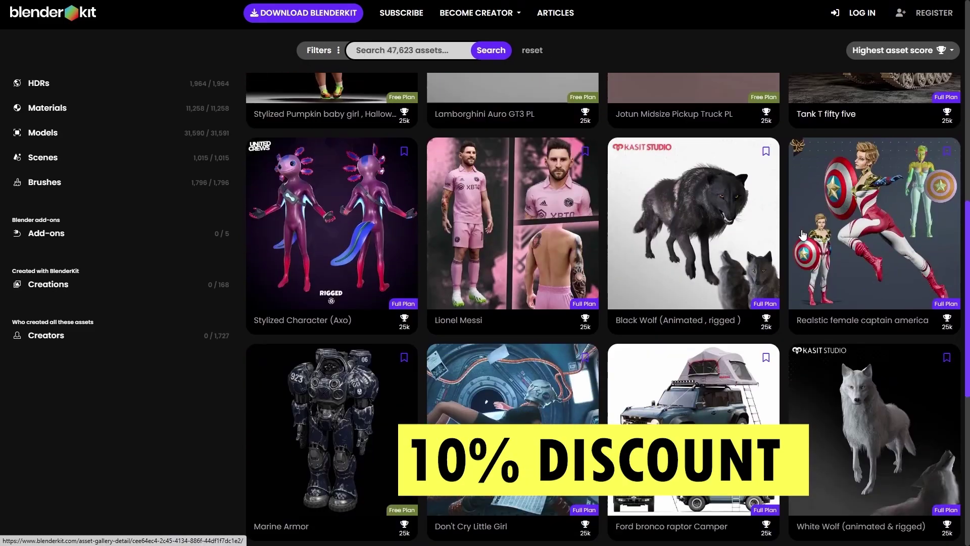
{"action": "scroll", "coordinate": [802, 229], "scroll_direction": "down", "scroll_amount": 3}
{"action": "scroll", "coordinate": [802, 236], "scroll_direction": "down", "scroll_amount": 2}
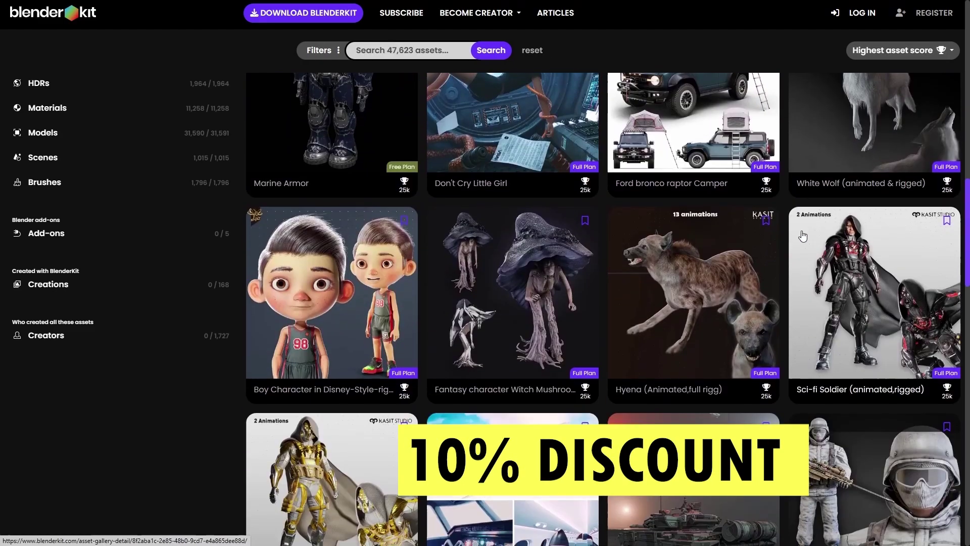
{"action": "scroll", "coordinate": [802, 237], "scroll_direction": "down", "scroll_amount": 4}
{"action": "scroll", "coordinate": [802, 237], "scroll_direction": "down", "scroll_amount": 3}
{"action": "scroll", "coordinate": [802, 238], "scroll_direction": "down", "scroll_amount": 2}
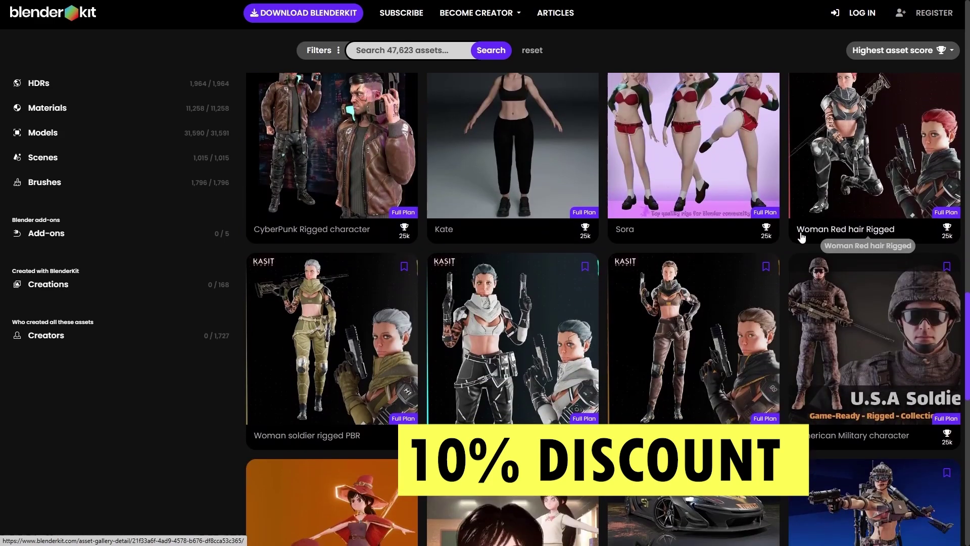
{"action": "scroll", "coordinate": [800, 238], "scroll_direction": "down", "scroll_amount": 3}
{"action": "scroll", "coordinate": [799, 238], "scroll_direction": "down", "scroll_amount": 3}
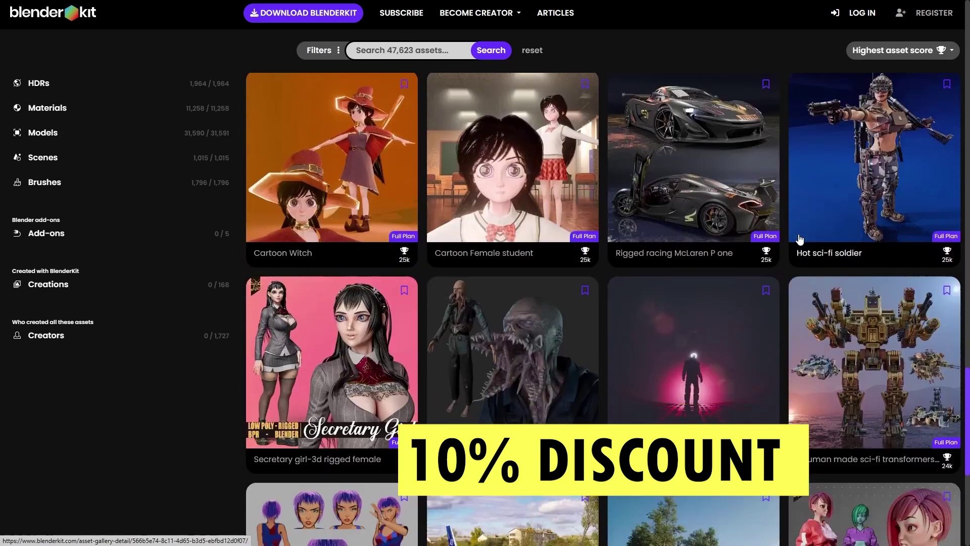
{"action": "scroll", "coordinate": [799, 239], "scroll_direction": "down", "scroll_amount": 3}
{"action": "scroll", "coordinate": [796, 240], "scroll_direction": "down", "scroll_amount": 1}
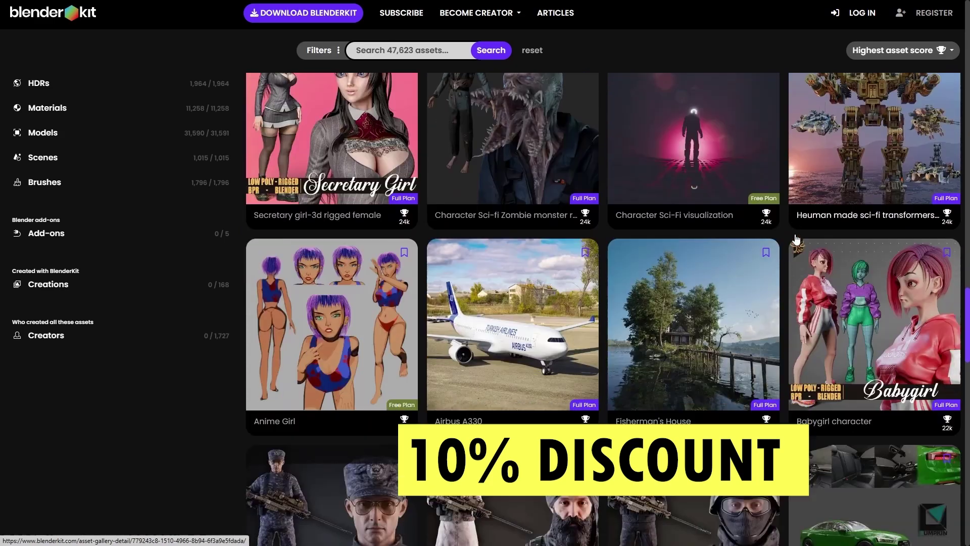
{"action": "scroll", "coordinate": [796, 240], "scroll_direction": "down", "scroll_amount": 1}
{"action": "scroll", "coordinate": [796, 241], "scroll_direction": "down", "scroll_amount": 3}
{"action": "scroll", "coordinate": [795, 243], "scroll_direction": "down", "scroll_amount": 3}
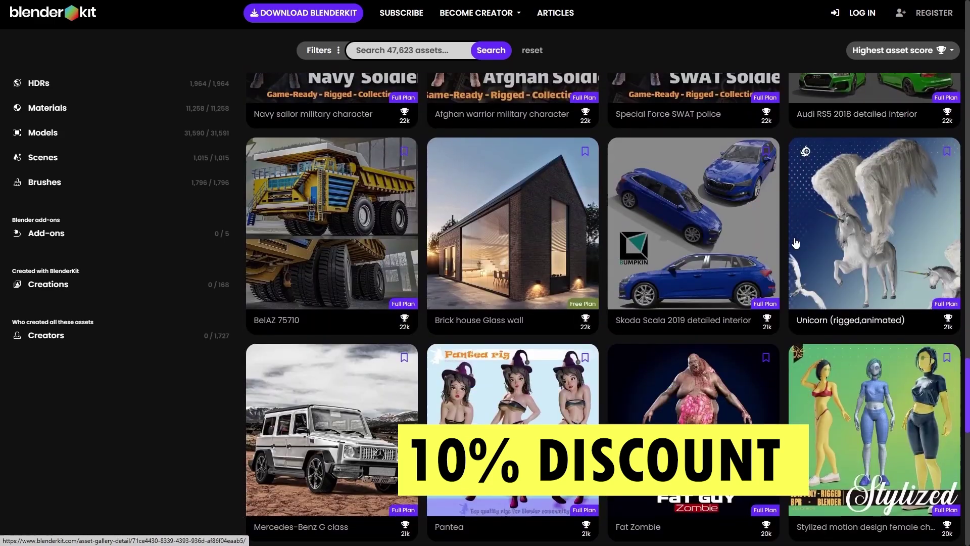